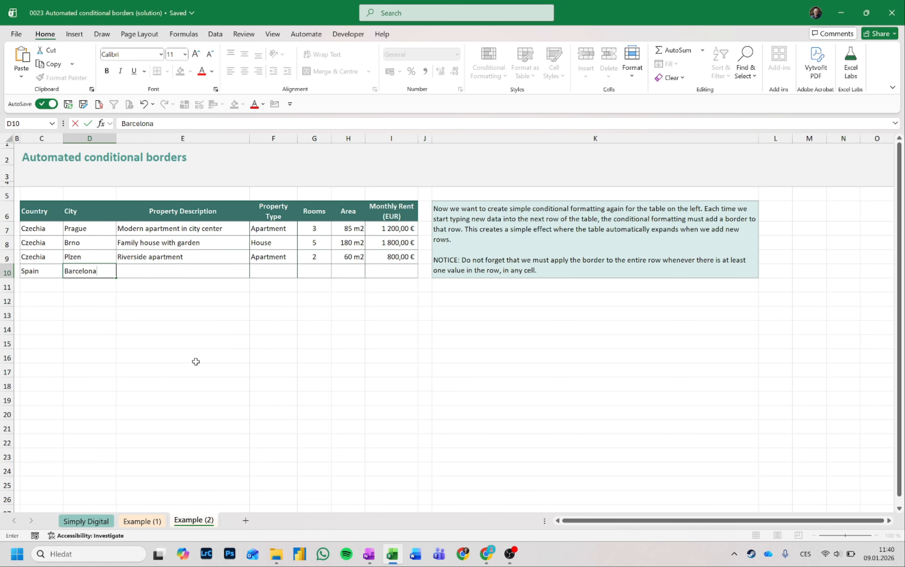
Enter Germany as the country in the first empty row below the Spain entry
key(Return)
text(Germany)
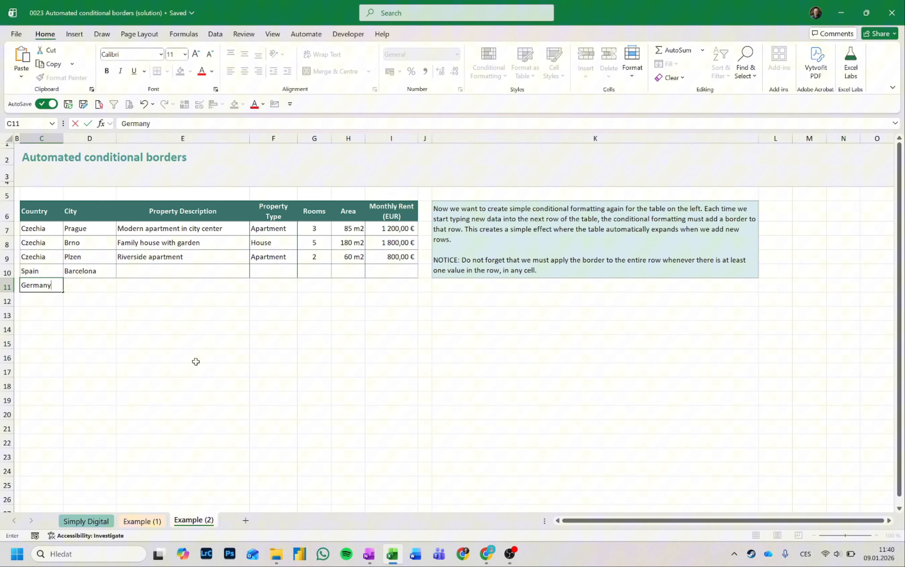
key(Return)
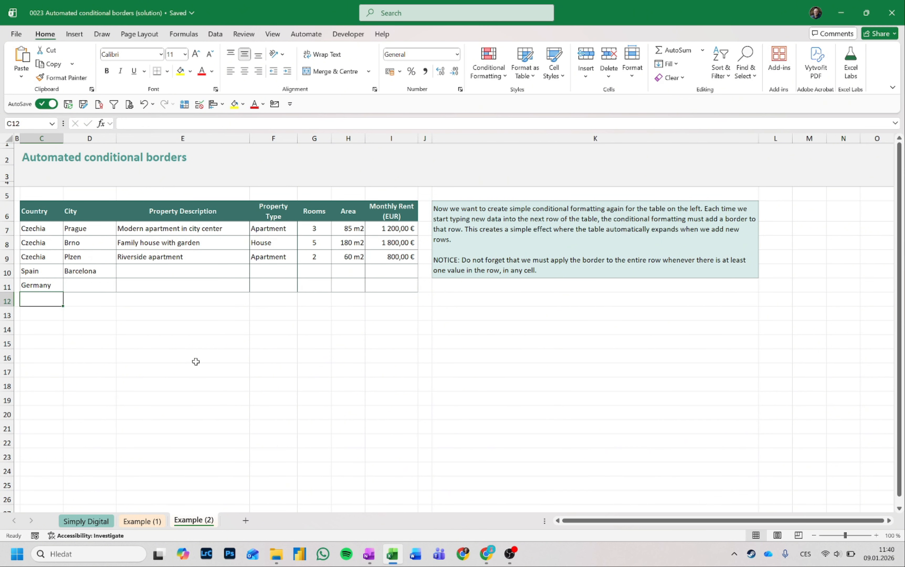
click(404, 285)
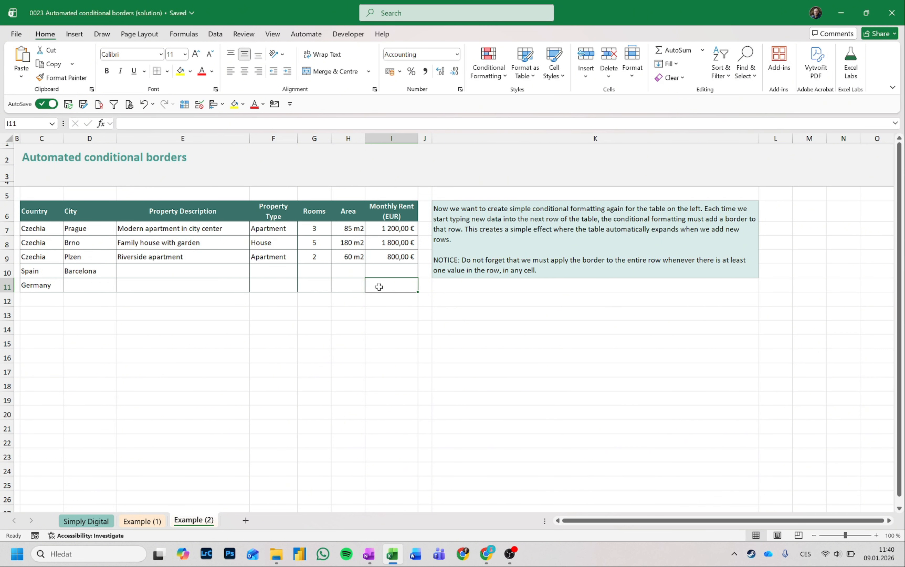
Enter 1 in the Rooms column for both the Spain and Germany rows
click(357, 274)
key(Left)
text(1)
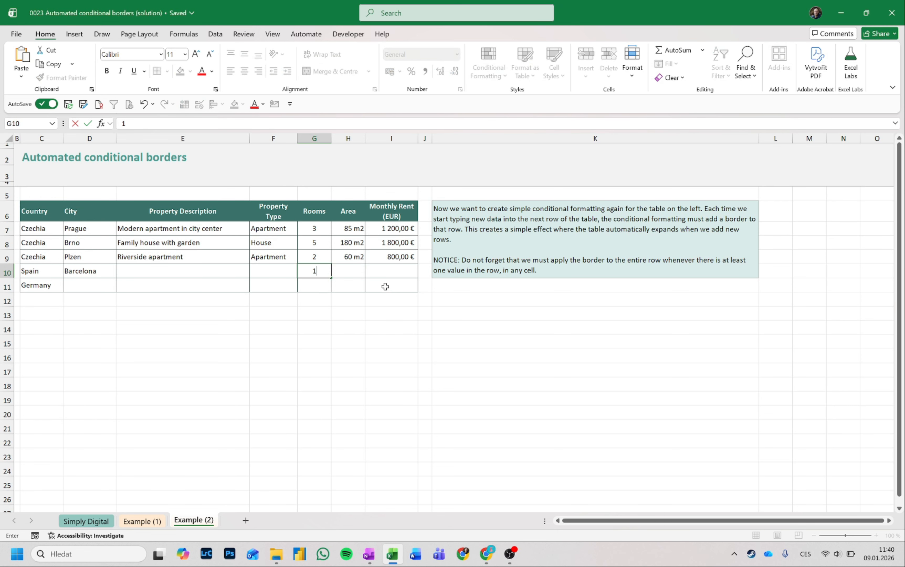
key(Return)
text(1)
key(Return)
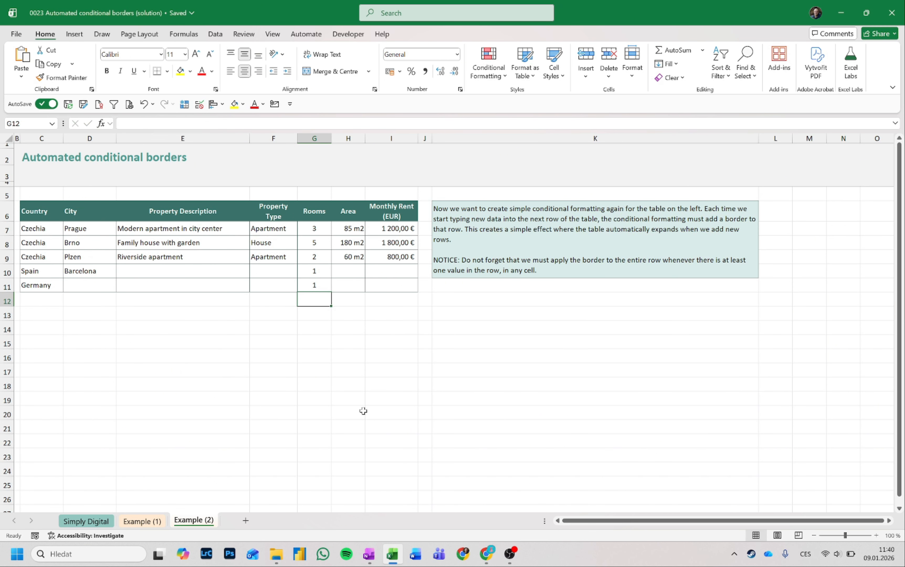
Open the Example (1) sheet and examine the property list, the empty result table and the country selector
click(142, 522)
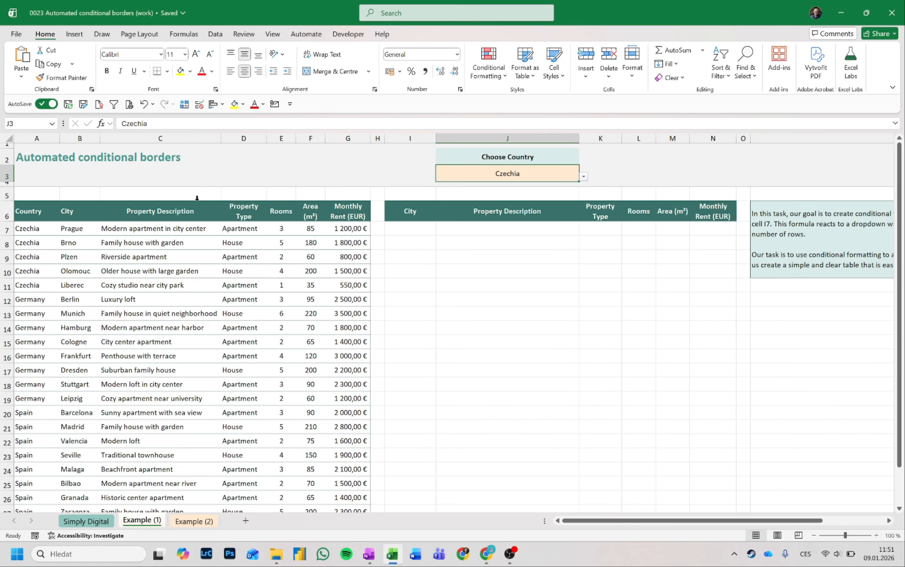
drag(28, 211, 350, 427)
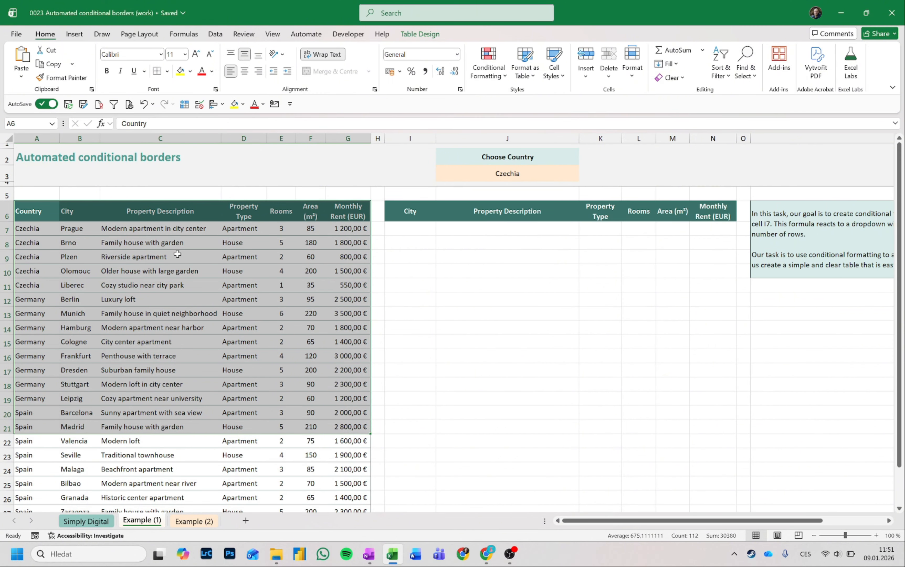
drag(45, 232, 34, 487)
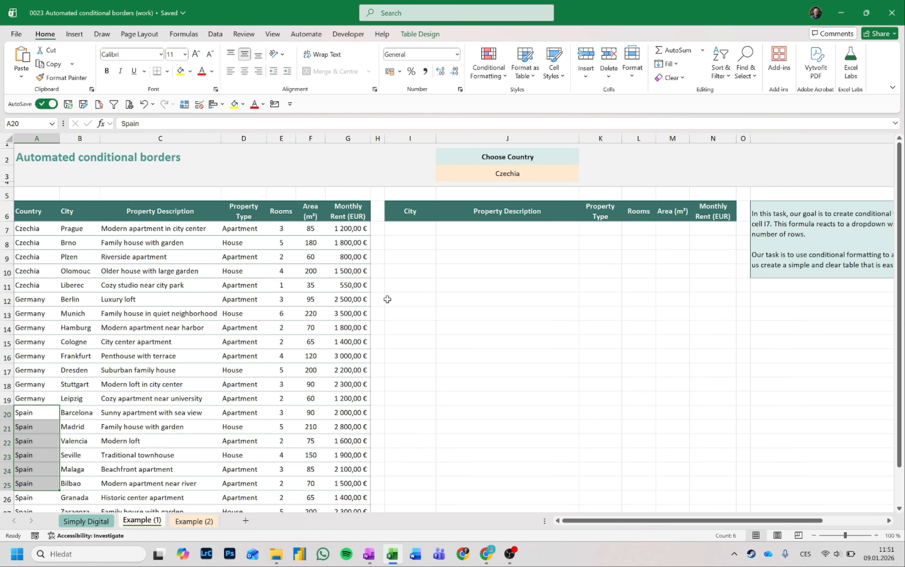
click(414, 229)
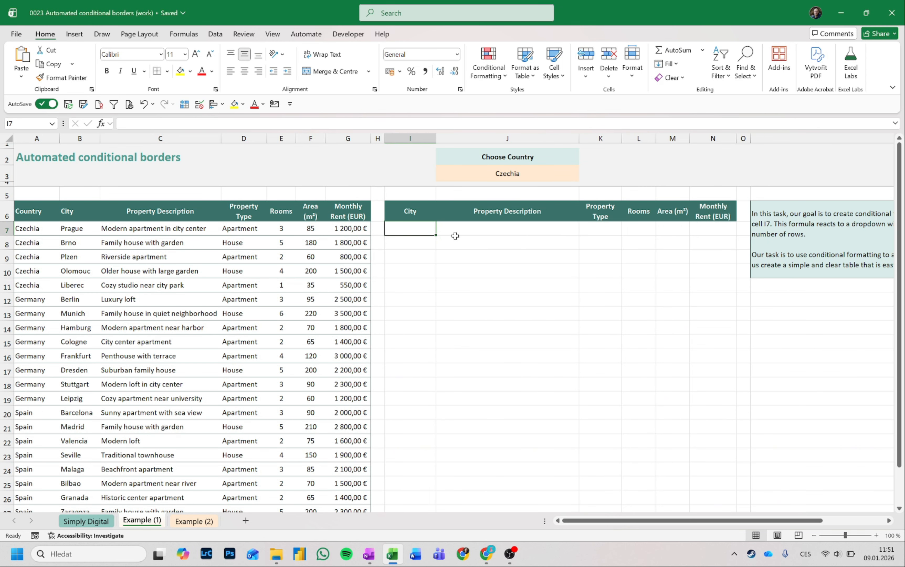
click(495, 176)
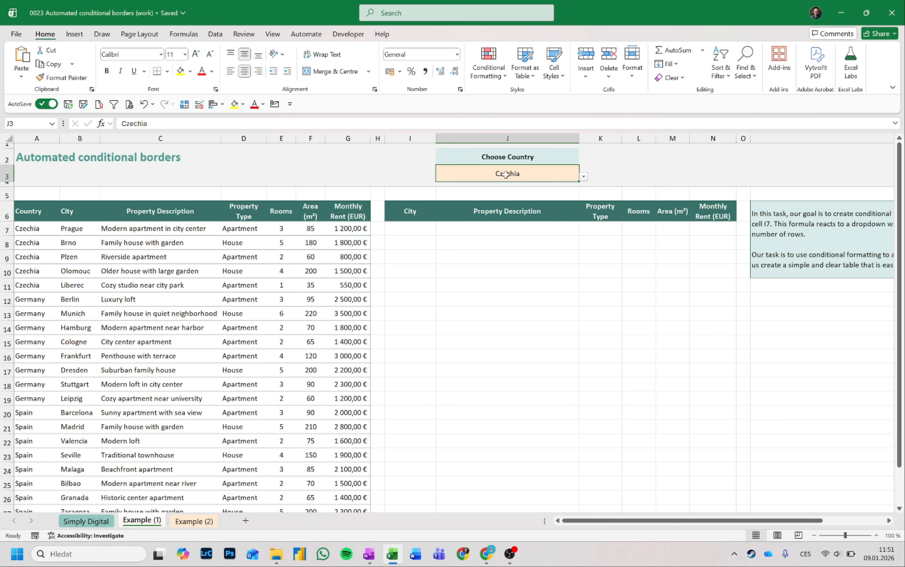
click(584, 177)
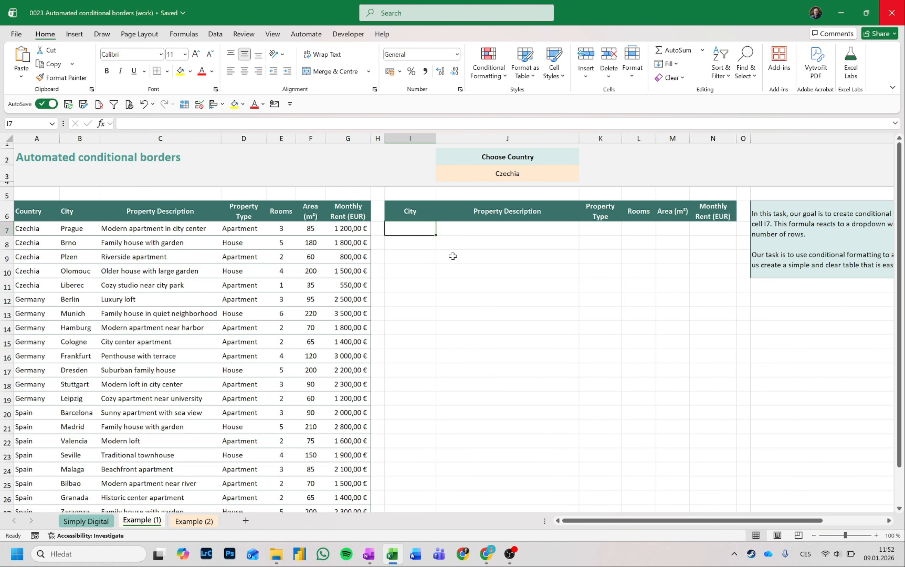
In I7, enter a FILTER formula returning tbl_List columns City through Monthly Rent (EUR) where $J$3 equals tbl_List[Country]
text(=)
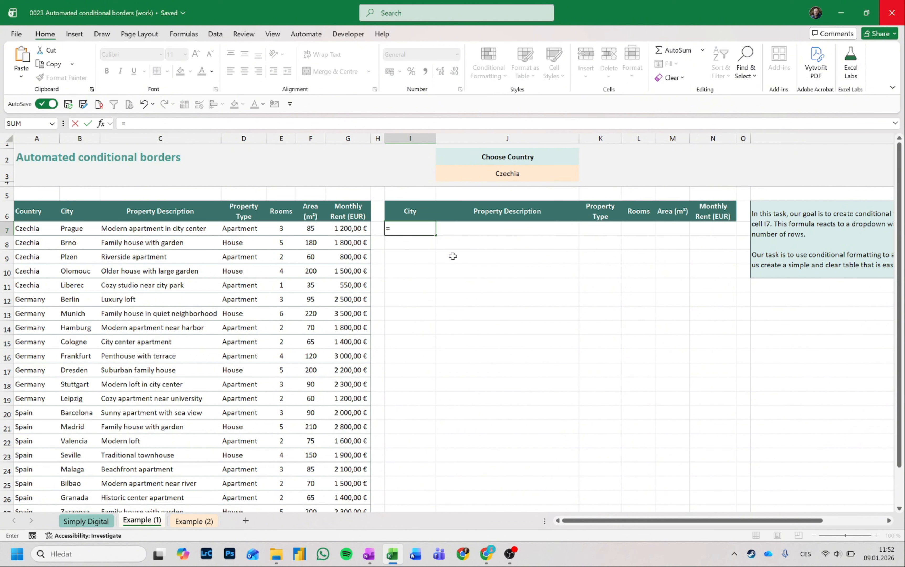
text(filt)
key(Tab)
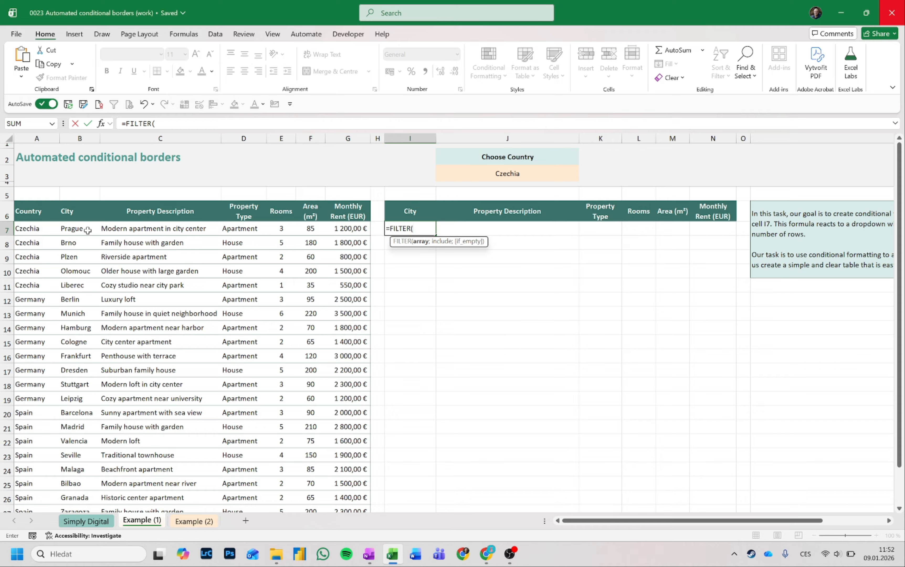
drag(79, 203, 361, 207)
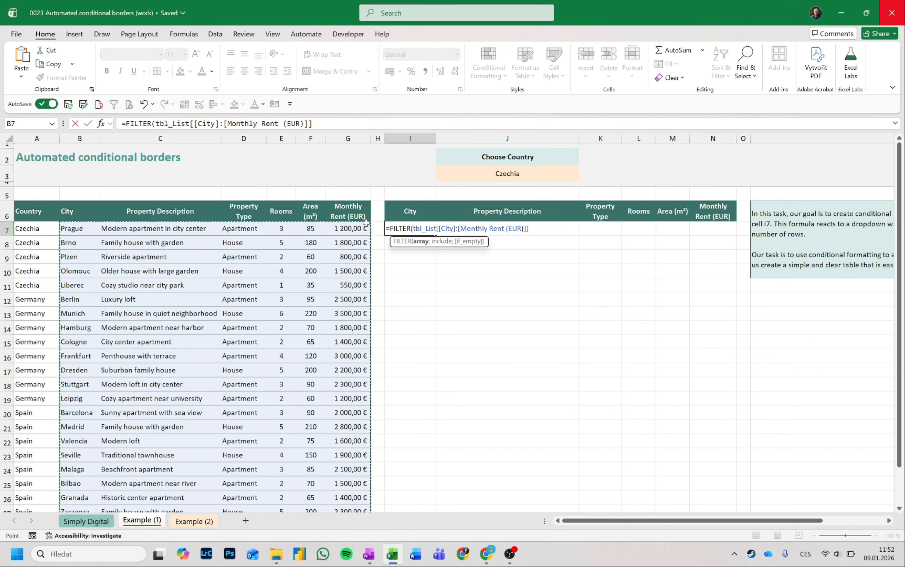
text(;)
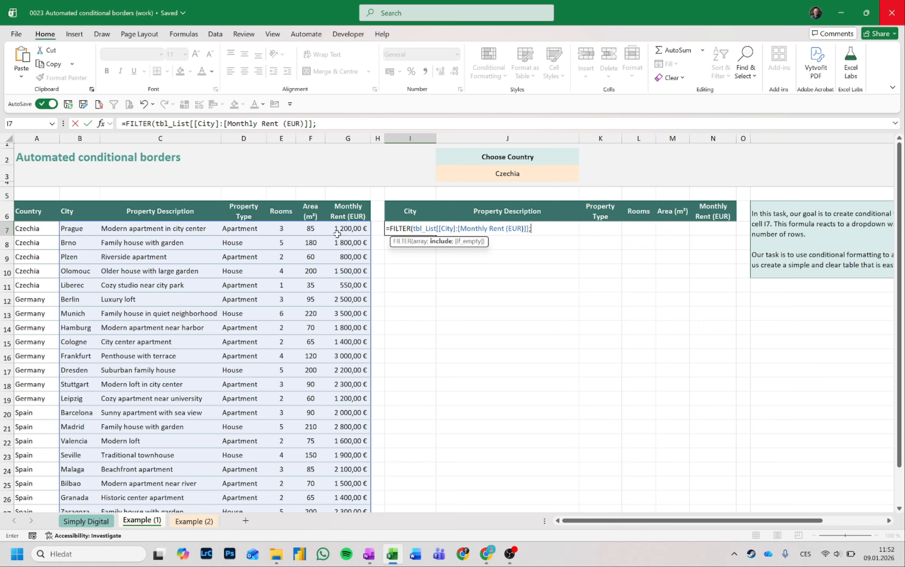
click(521, 173)
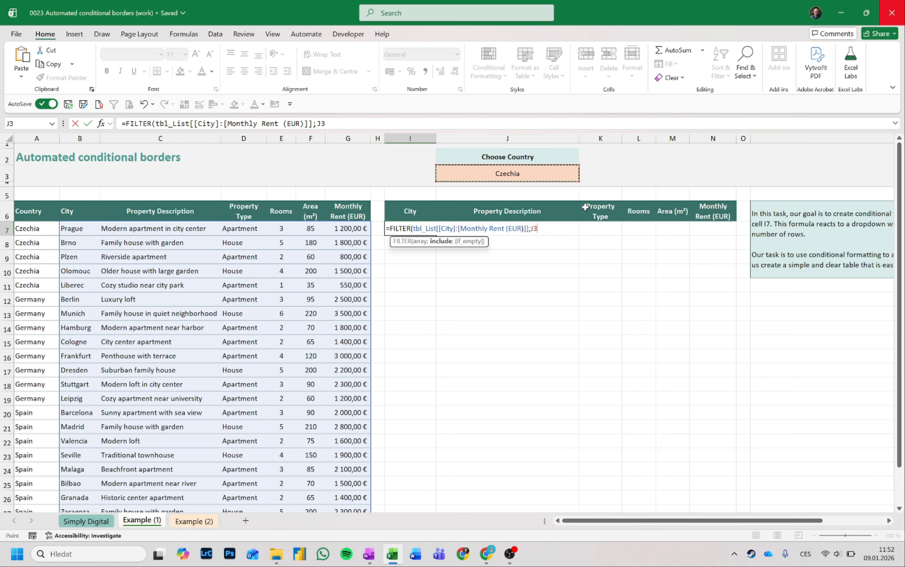
key(F4)
text(=)
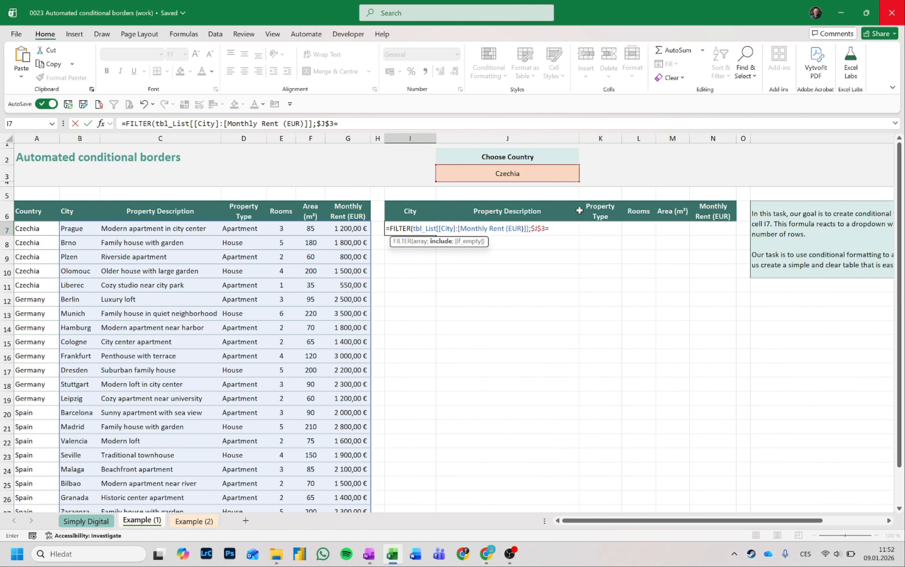
click(45, 201)
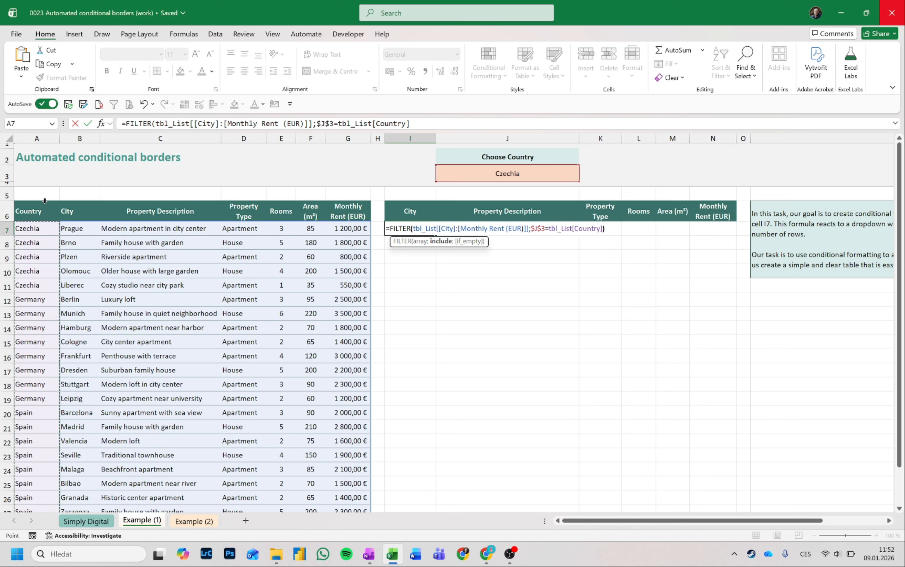
key(Return)
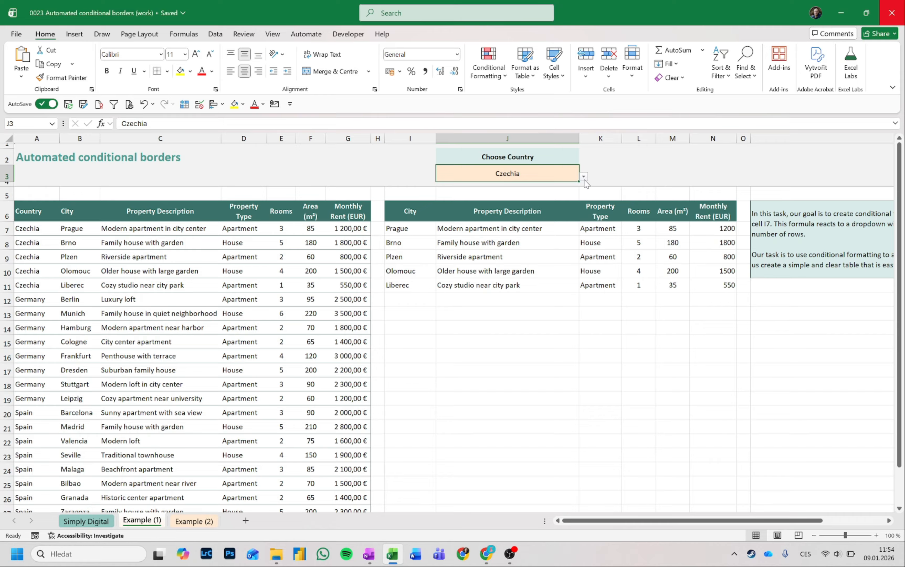
Choose Germany as the country in J3 and review the extent of the filtered result table
click(584, 177)
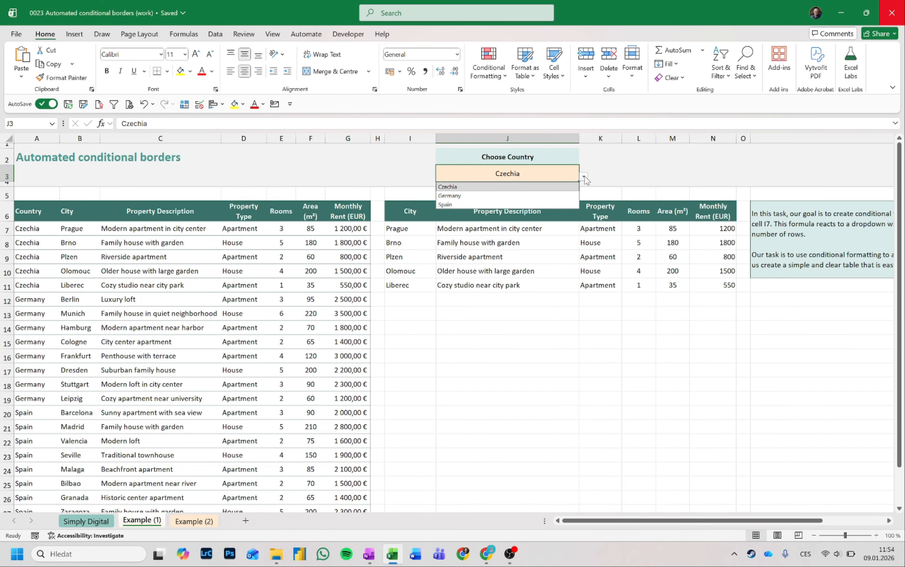
click(511, 192)
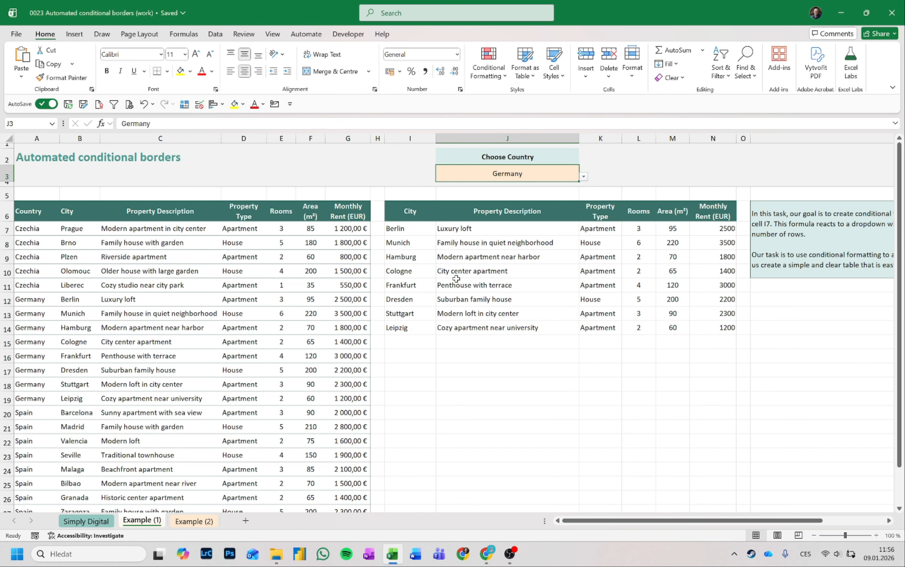
drag(395, 228, 706, 322)
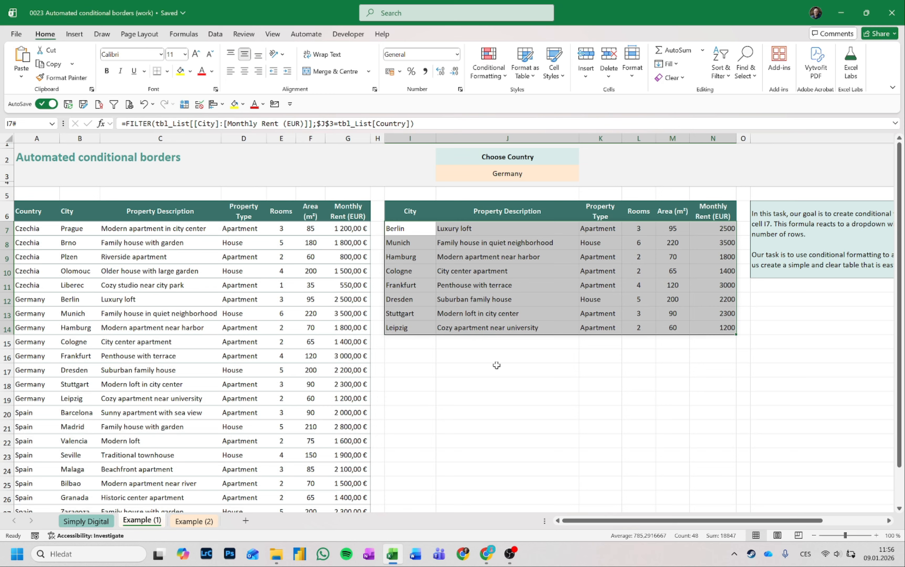
click(427, 347)
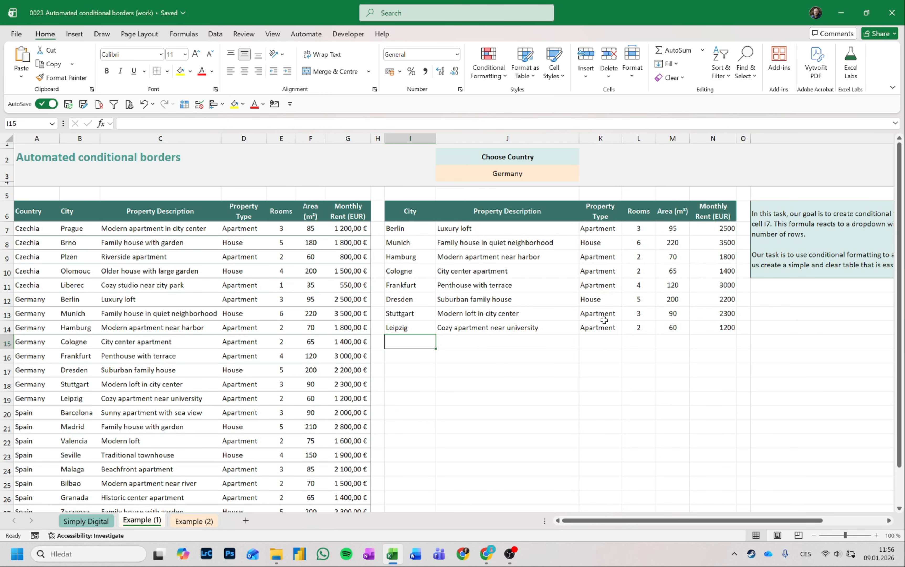
Compare the filtered table's size by switching the country to Czechia and back to Germany
click(573, 176)
click(584, 177)
click(472, 185)
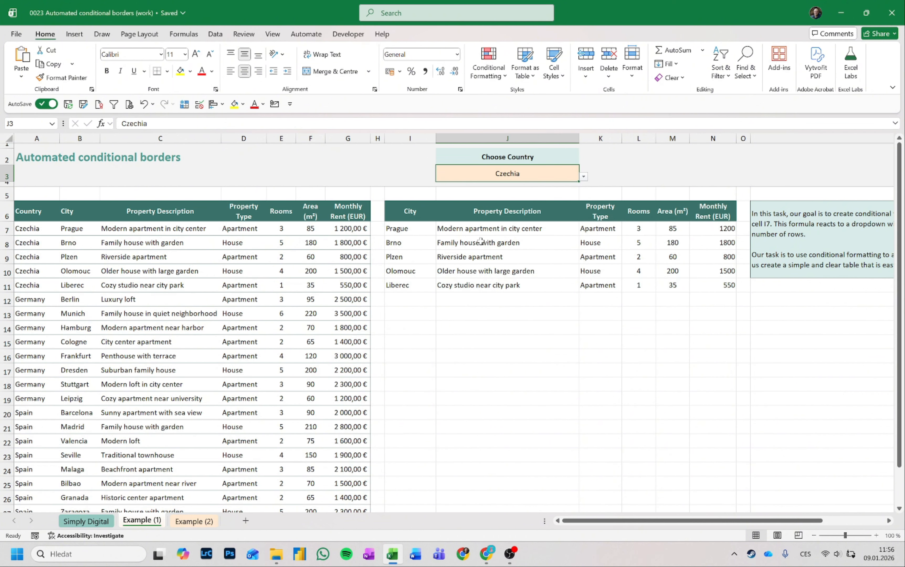
drag(411, 228, 710, 284)
click(569, 175)
click(584, 177)
click(450, 195)
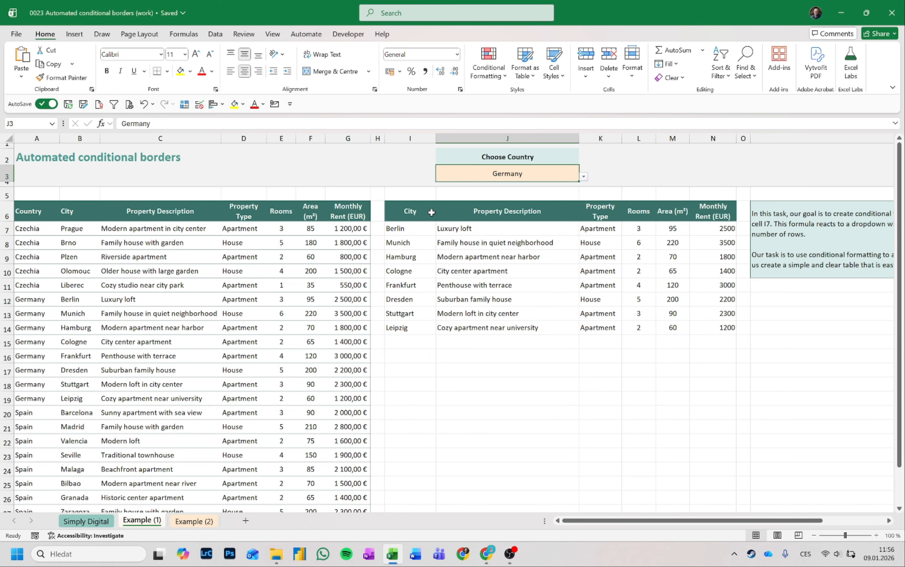
For I7:N14, set up a new conditional formatting rule for cells whose value is not equal to =""
click(413, 227)
drag(413, 226, 712, 328)
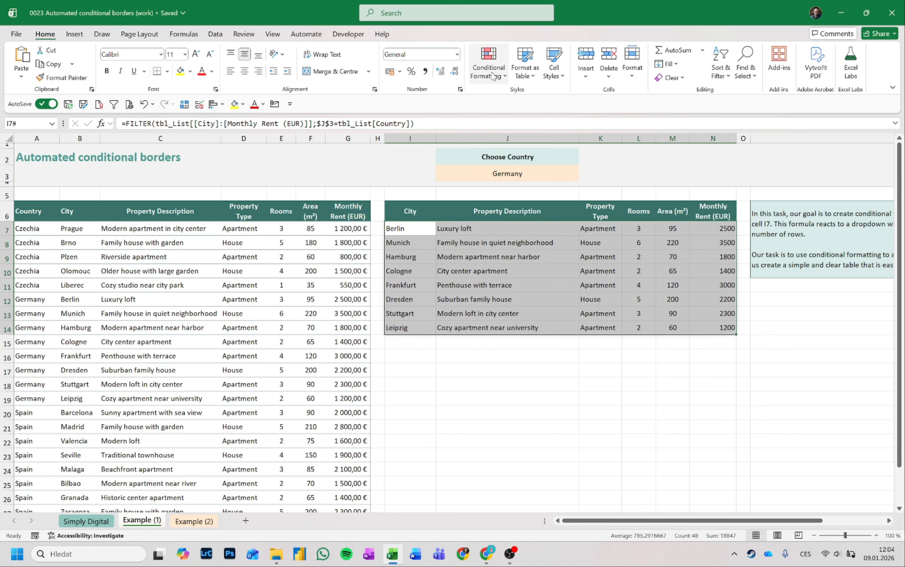
click(493, 76)
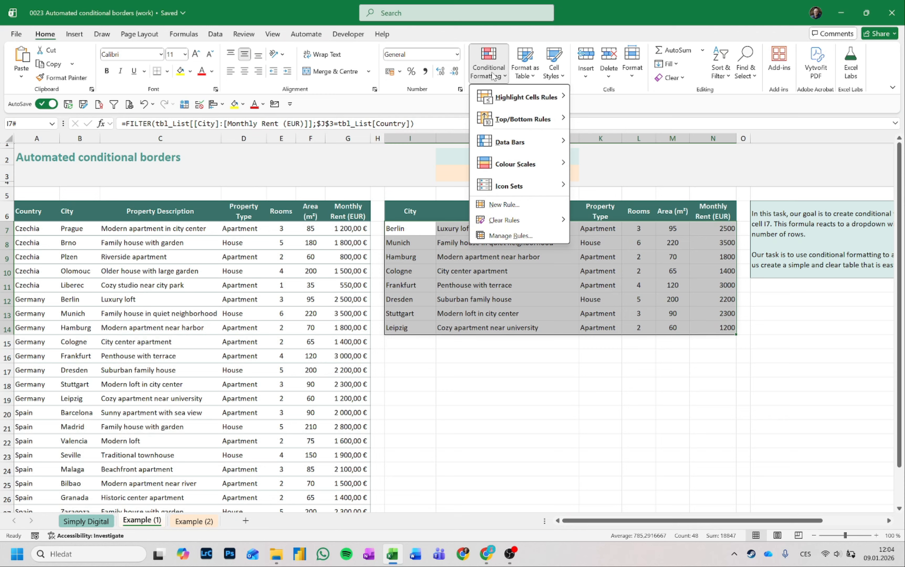
click(499, 205)
click(553, 189)
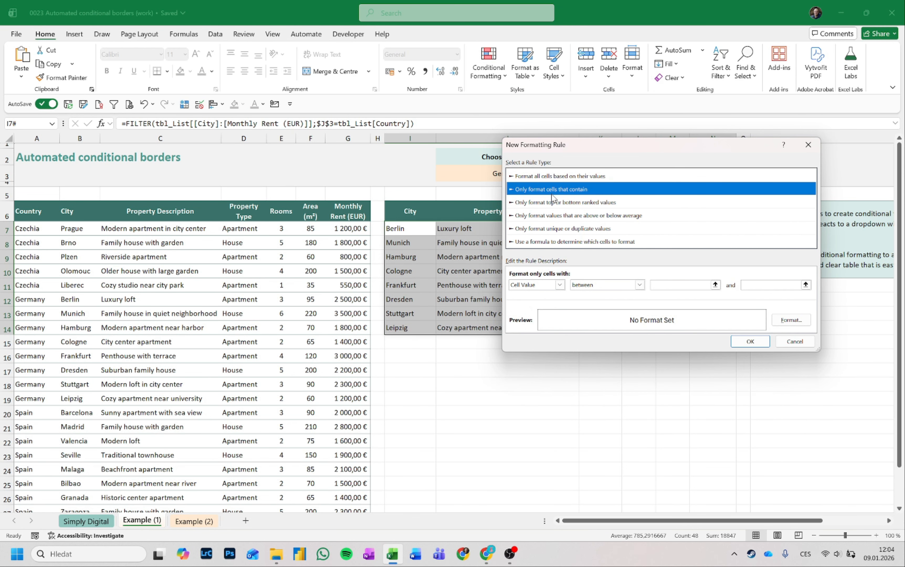
click(640, 285)
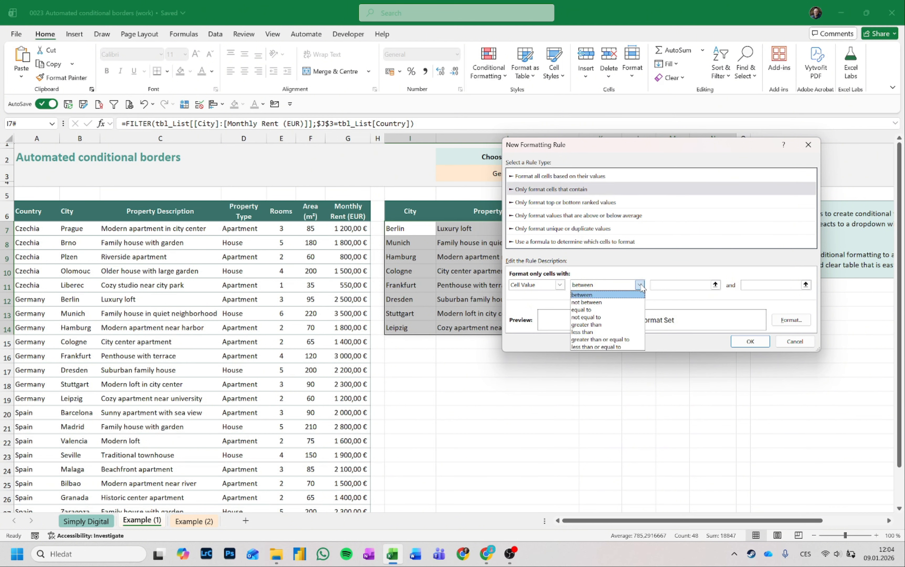
click(595, 317)
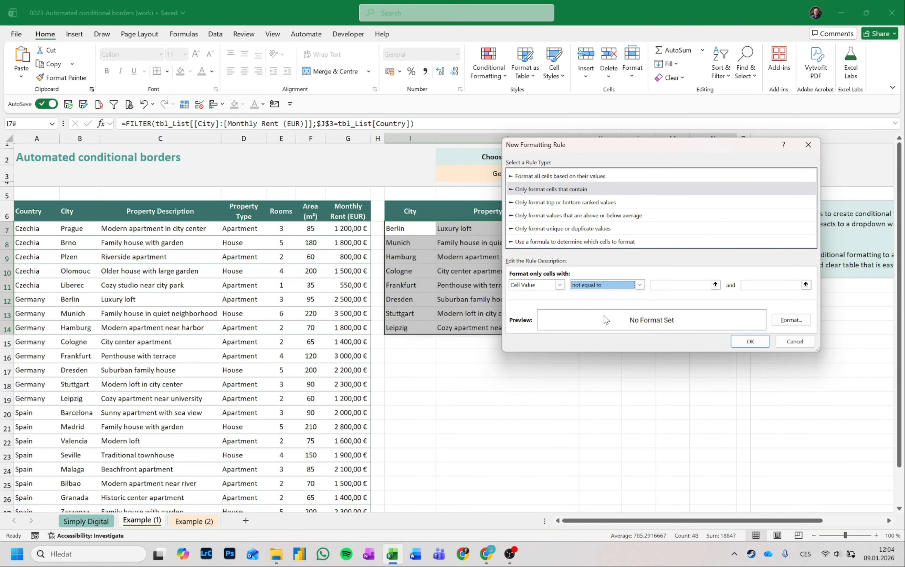
click(662, 283)
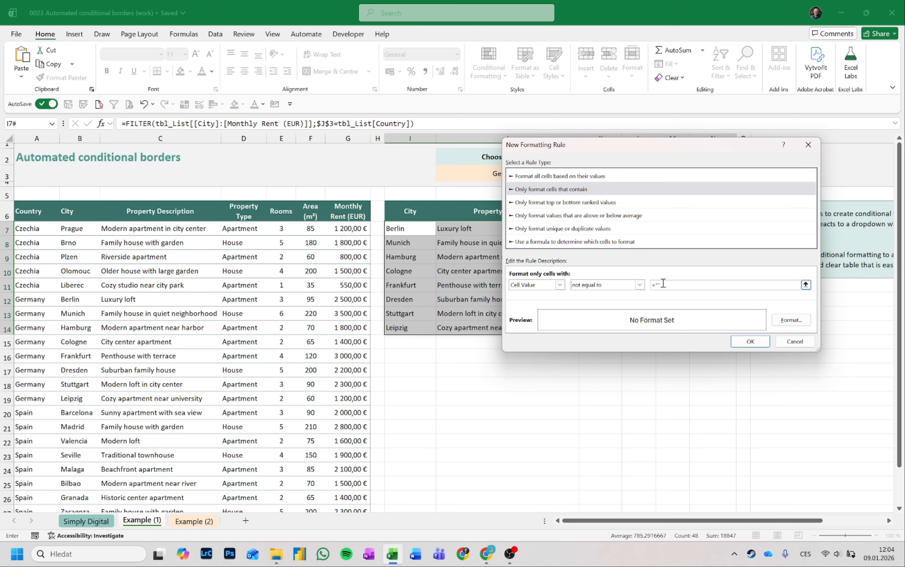
text(="")
Give the new rule's format a teal outline border on all four sides
click(790, 320)
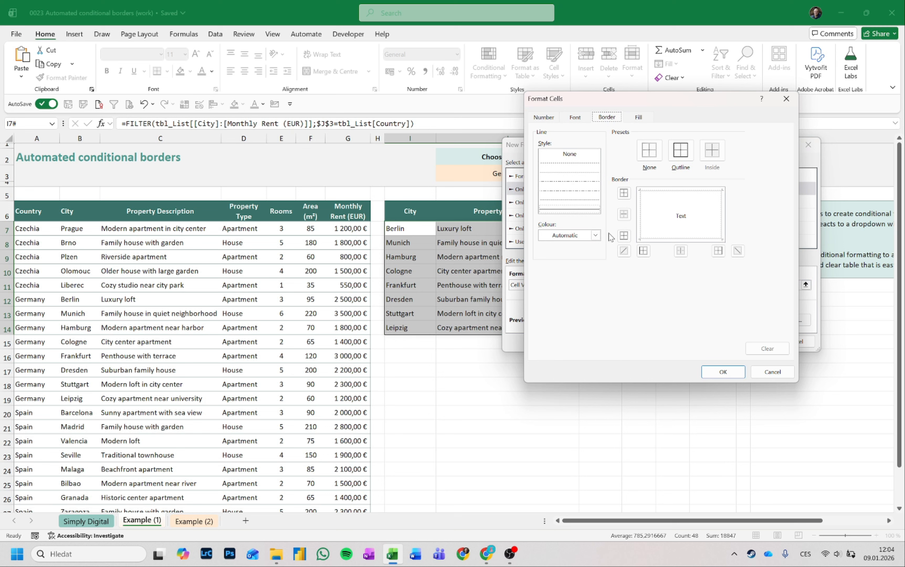
click(596, 236)
click(591, 281)
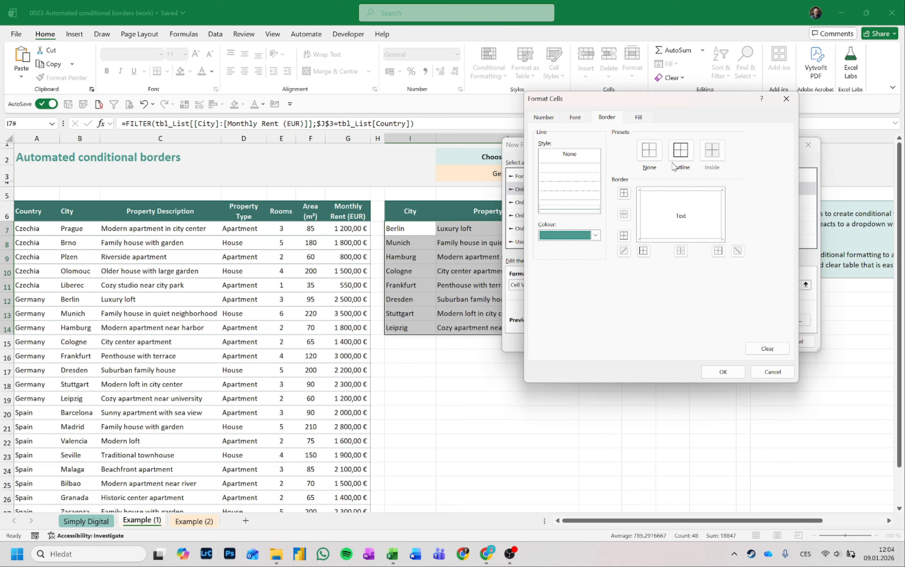
click(686, 153)
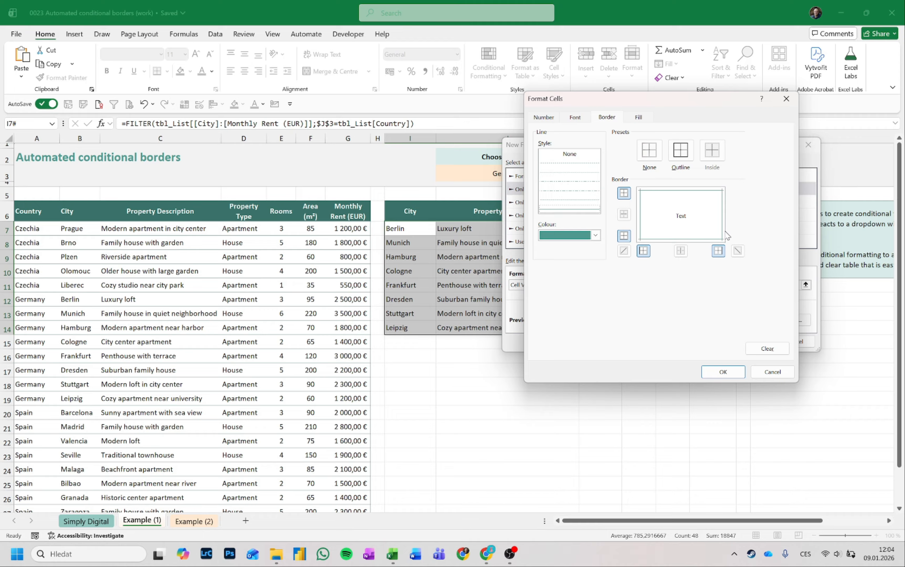
click(731, 371)
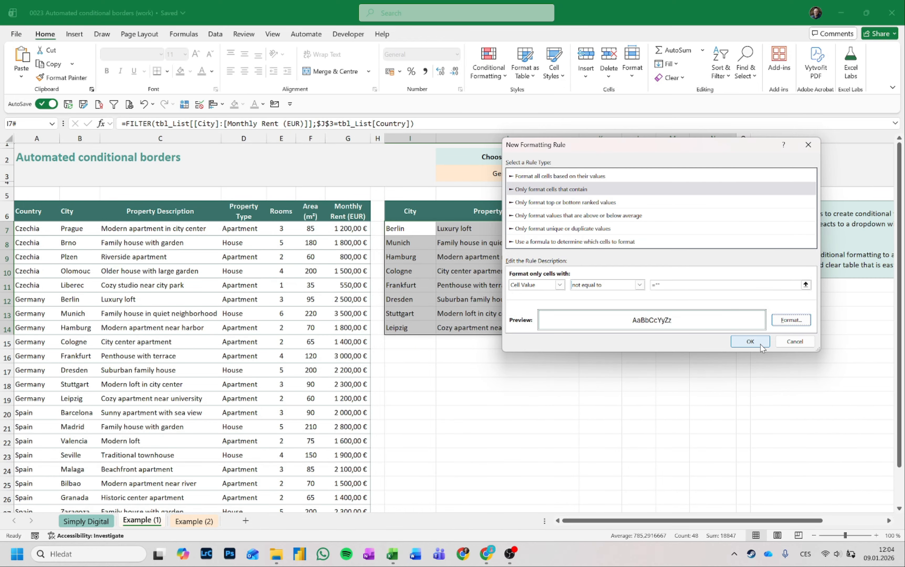
Apply the new border rule to the filtered table and test it by switching the country in J3 to Czechia
click(761, 344)
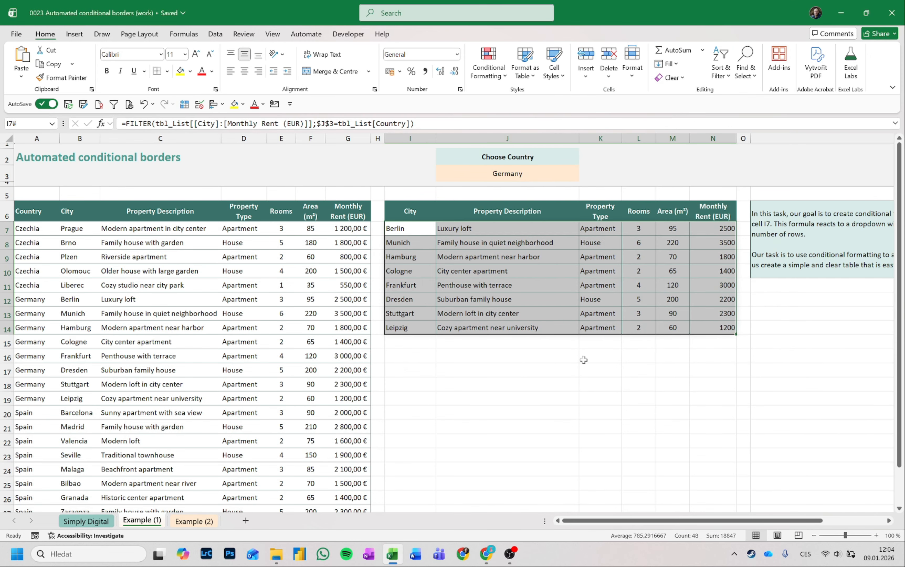
click(543, 360)
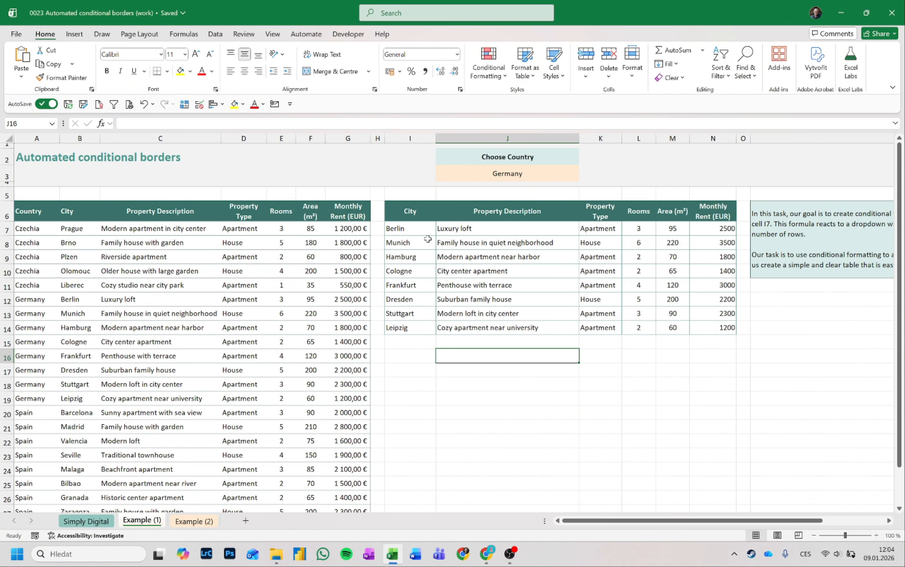
click(433, 233)
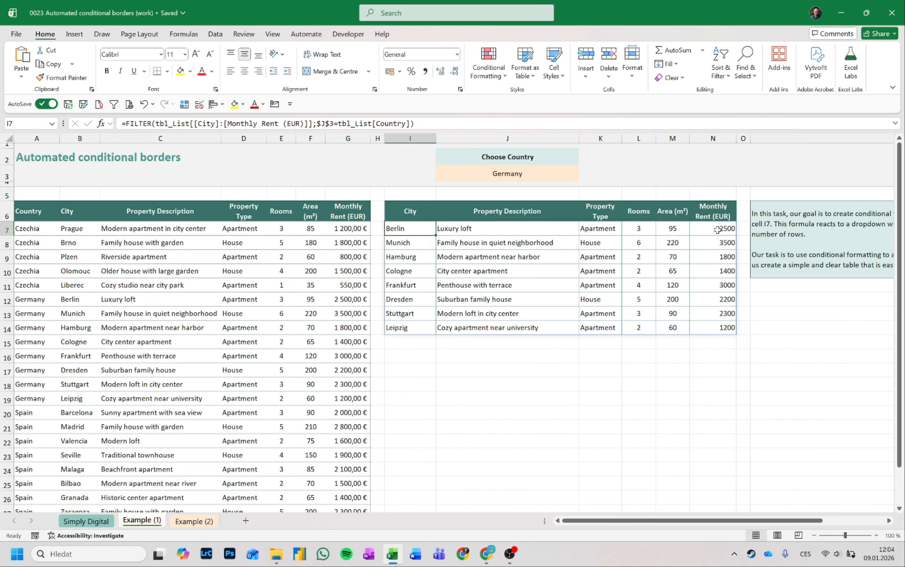
click(574, 177)
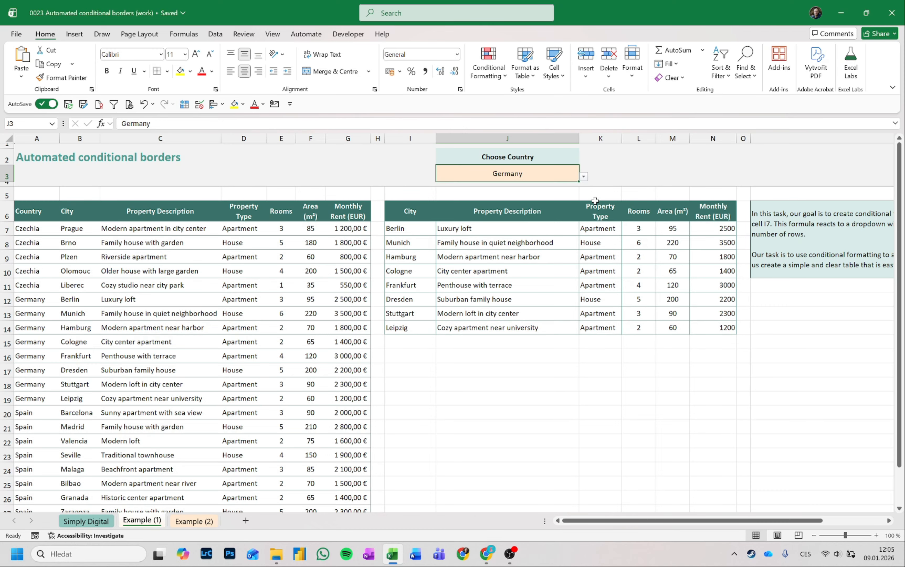
click(584, 177)
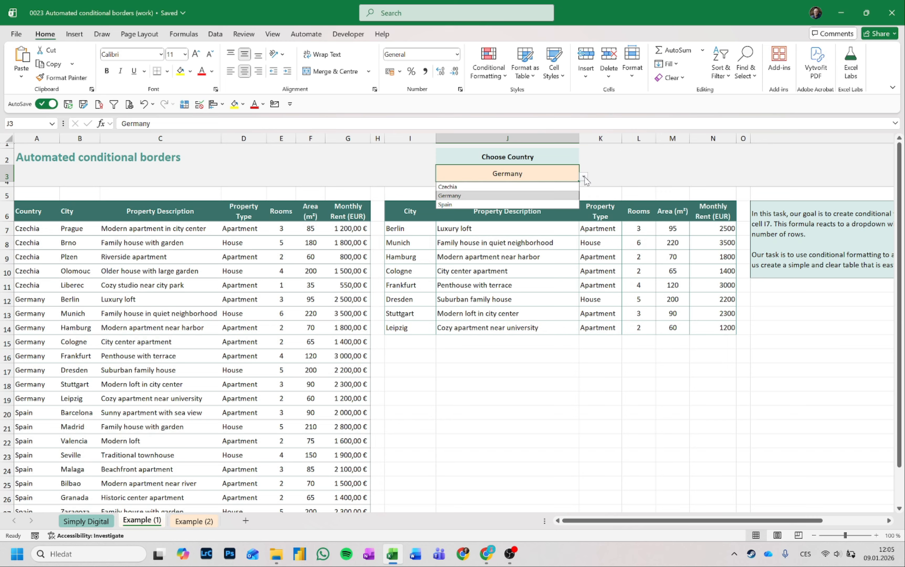
click(456, 187)
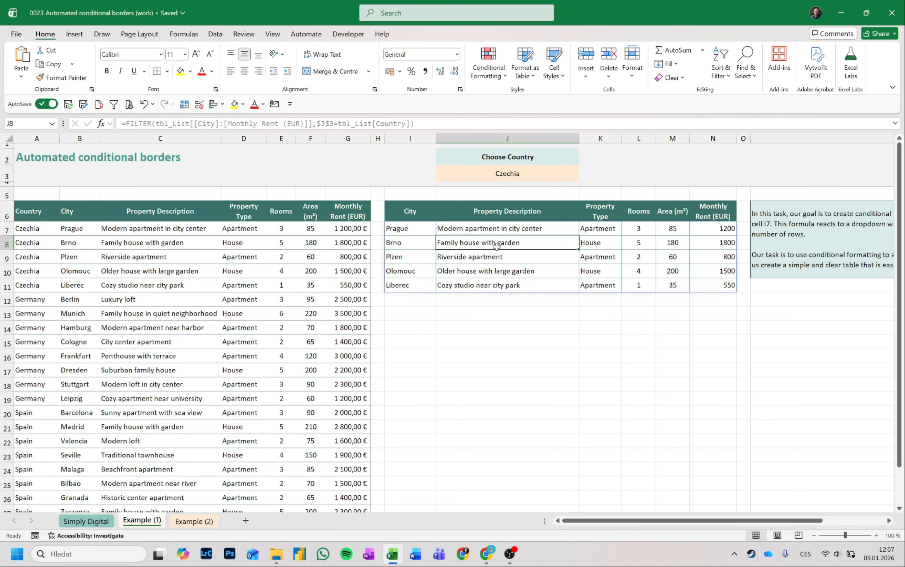
Extend the range of the existing non-empty-cell border rule to =$I$7:$N$100
click(489, 75)
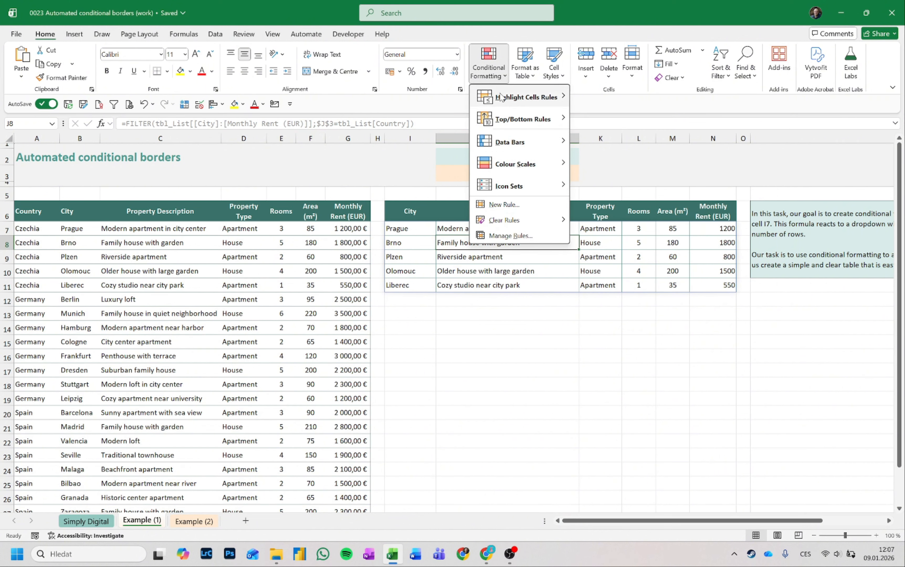
click(513, 236)
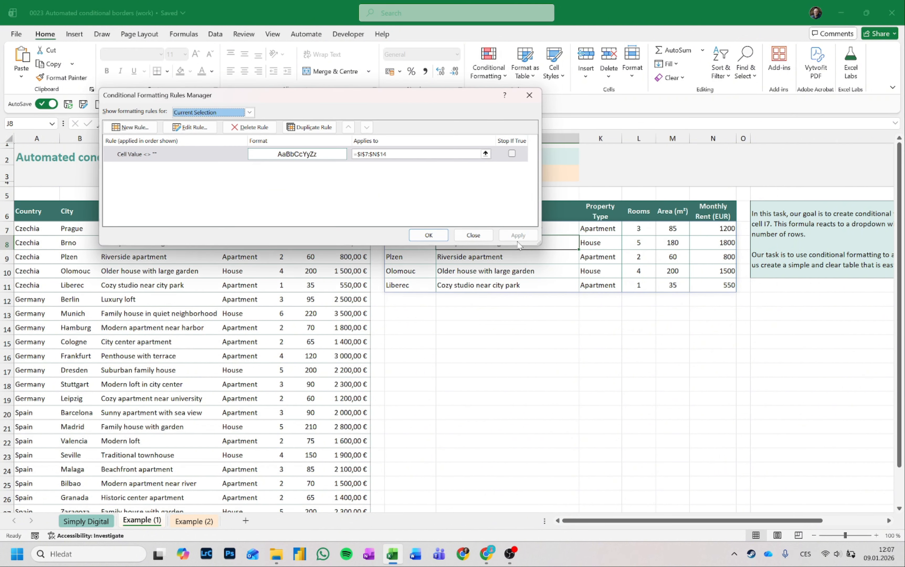
click(395, 155)
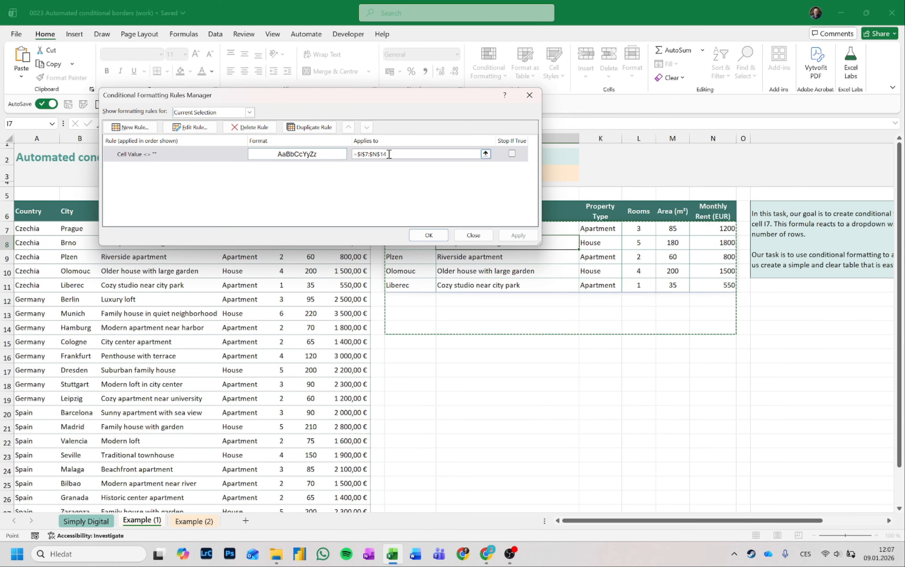
drag(393, 155, 350, 157)
click(396, 154)
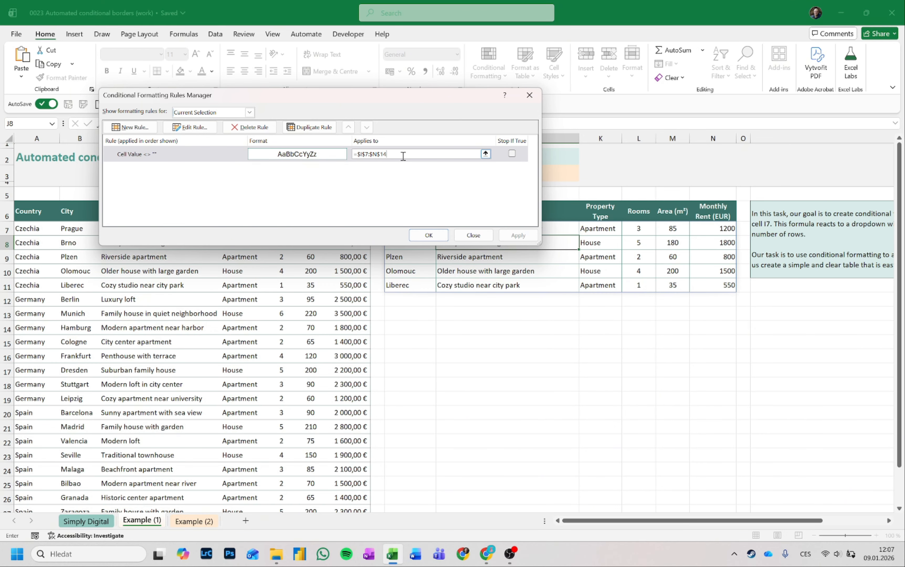
key(BackSpace)
drag(430, 104, 543, 99)
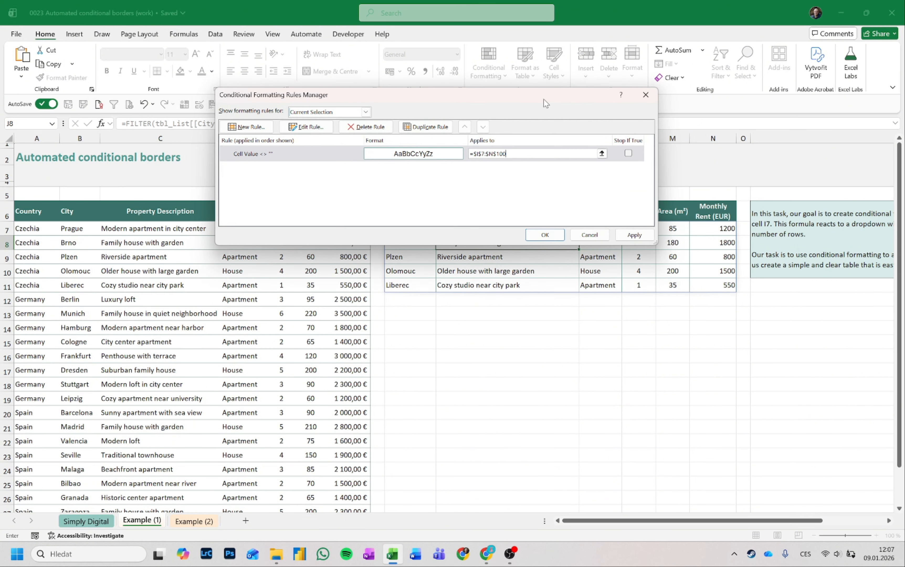
click(558, 234)
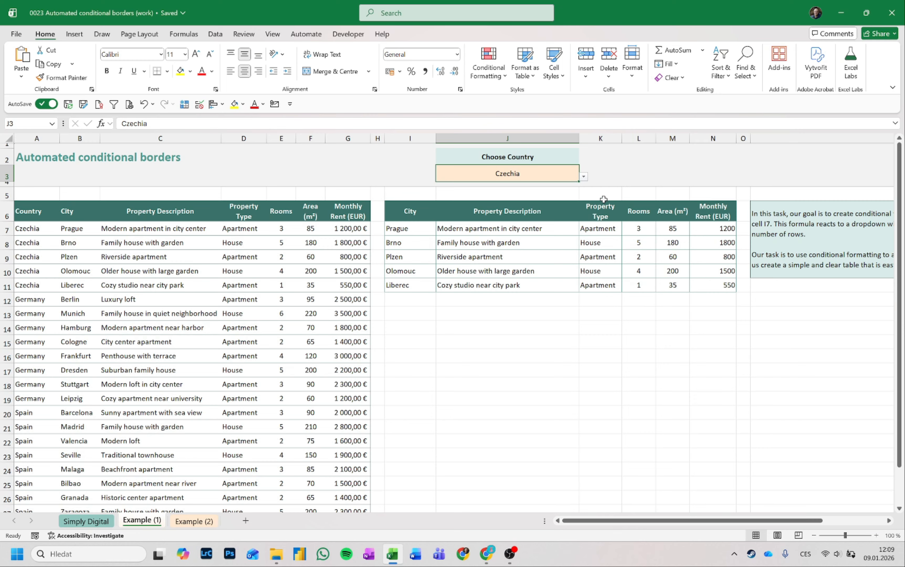
Test the automatic borders by switching the country in J3 to Germany, Spain and back to Czechia
click(584, 177)
click(455, 194)
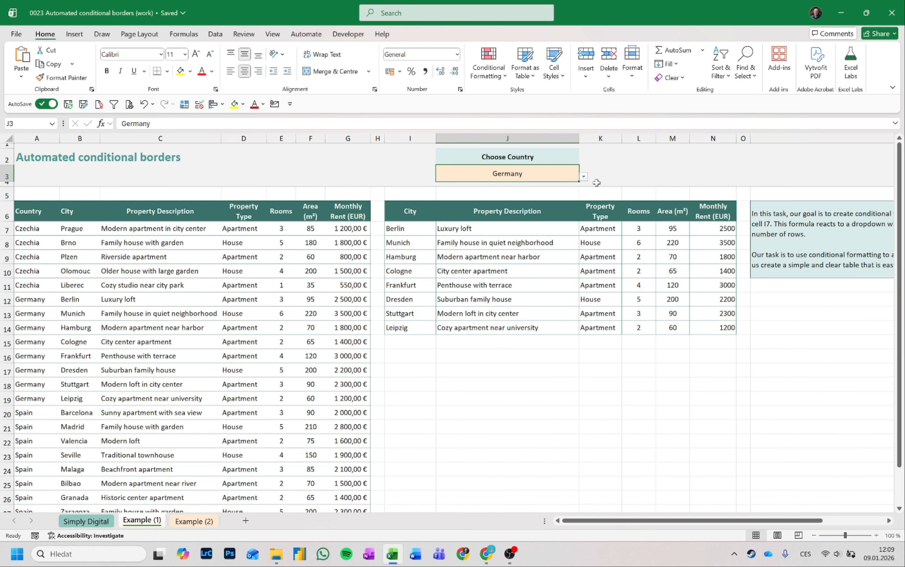
click(584, 177)
click(452, 204)
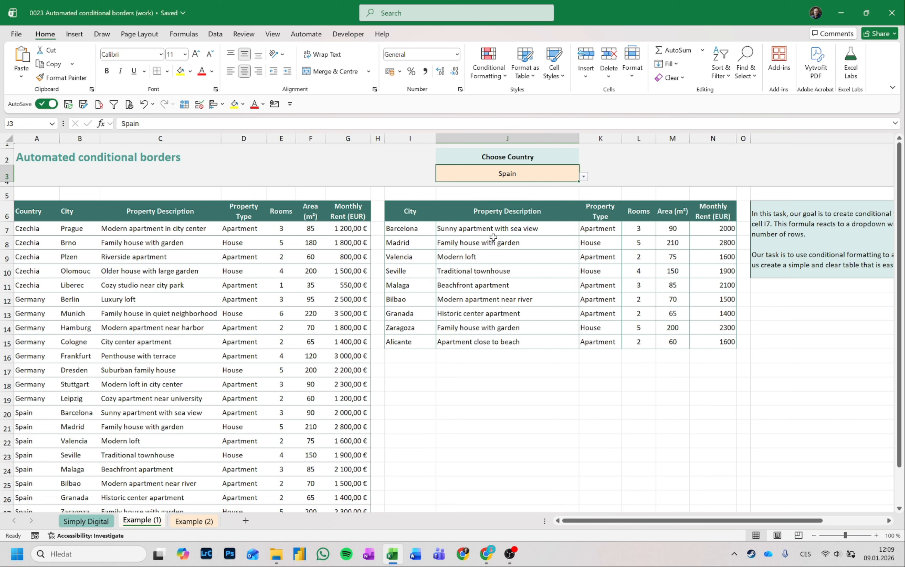
click(584, 176)
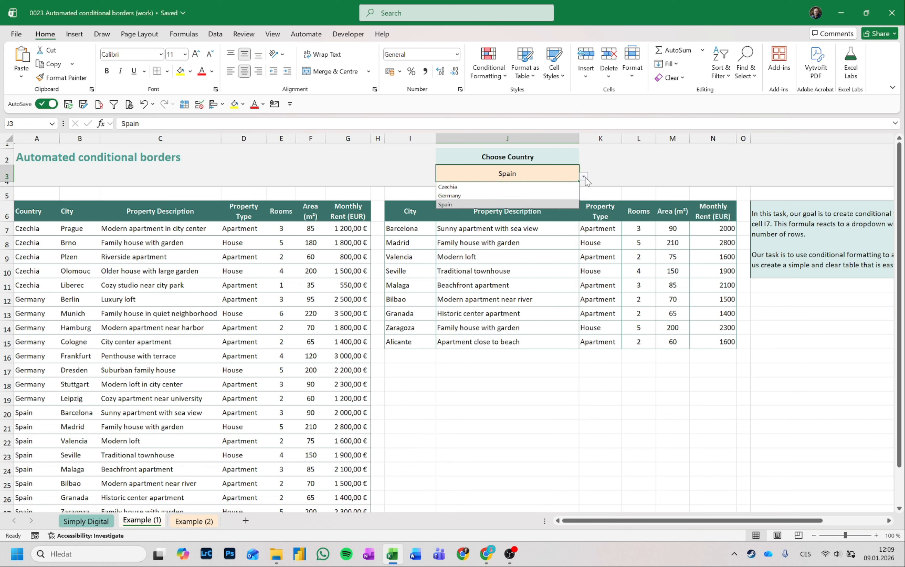
click(494, 187)
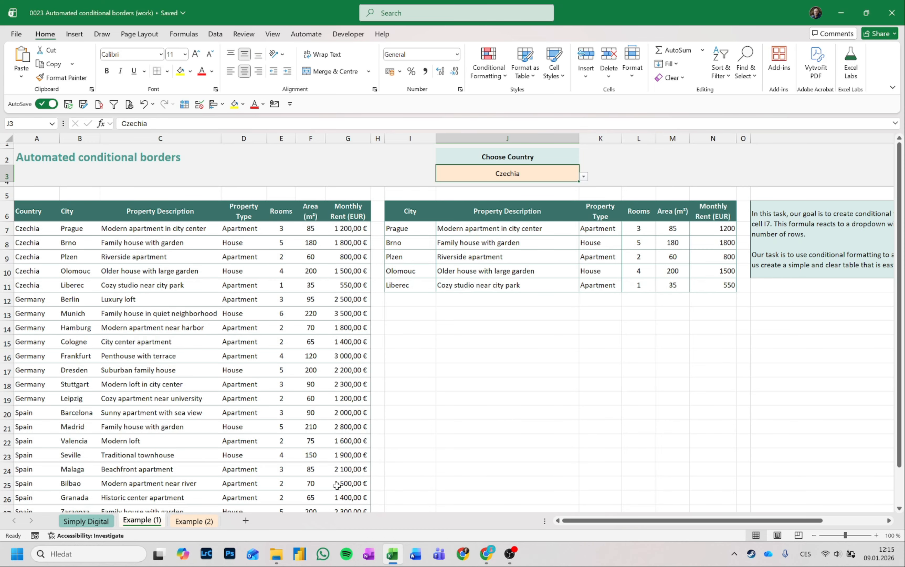
Open the Example (2) sheet and review the extent of its property table and first data row
click(194, 521)
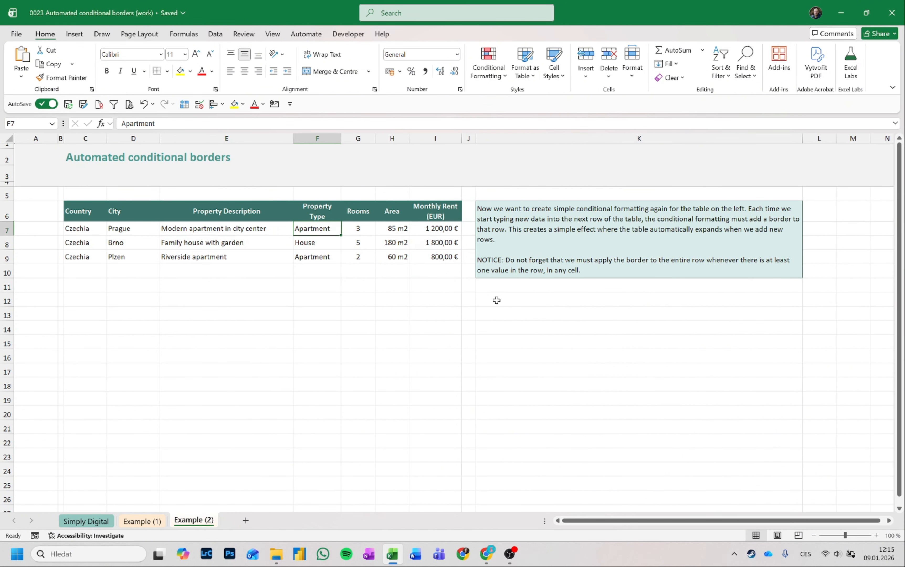
drag(83, 211, 437, 257)
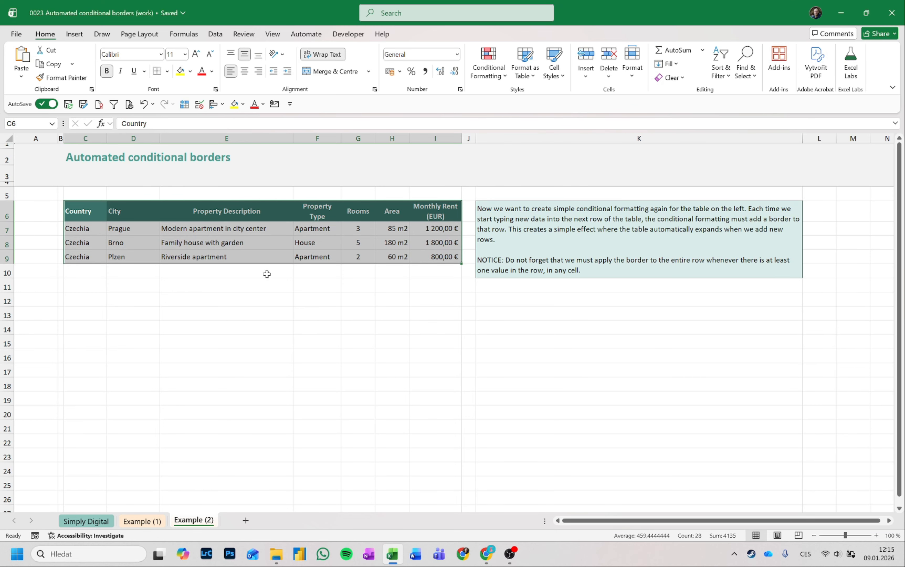
click(98, 270)
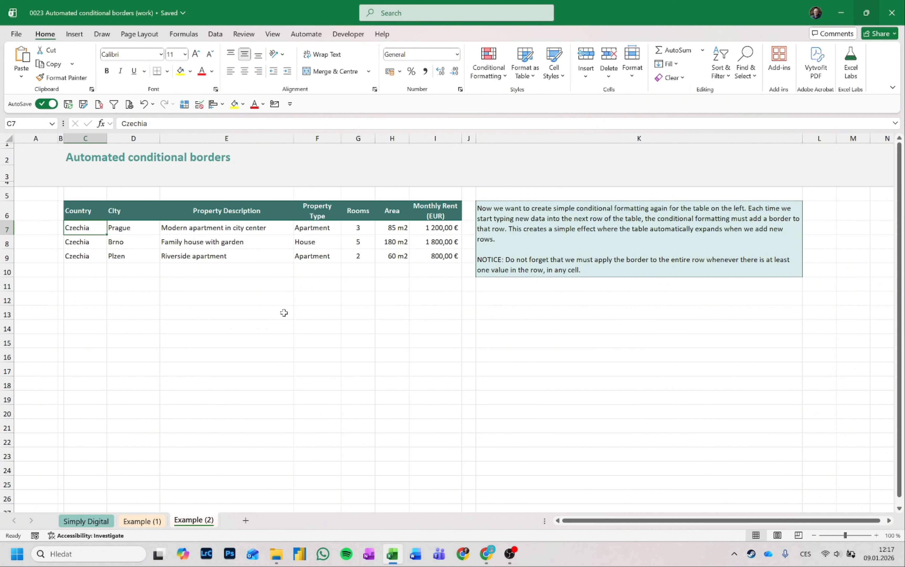
key(Up)
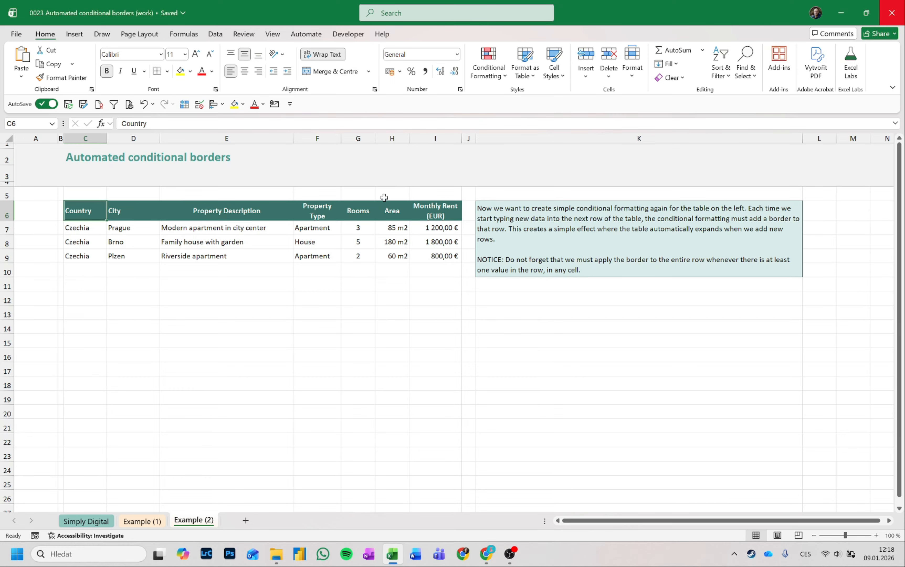
drag(97, 229, 450, 228)
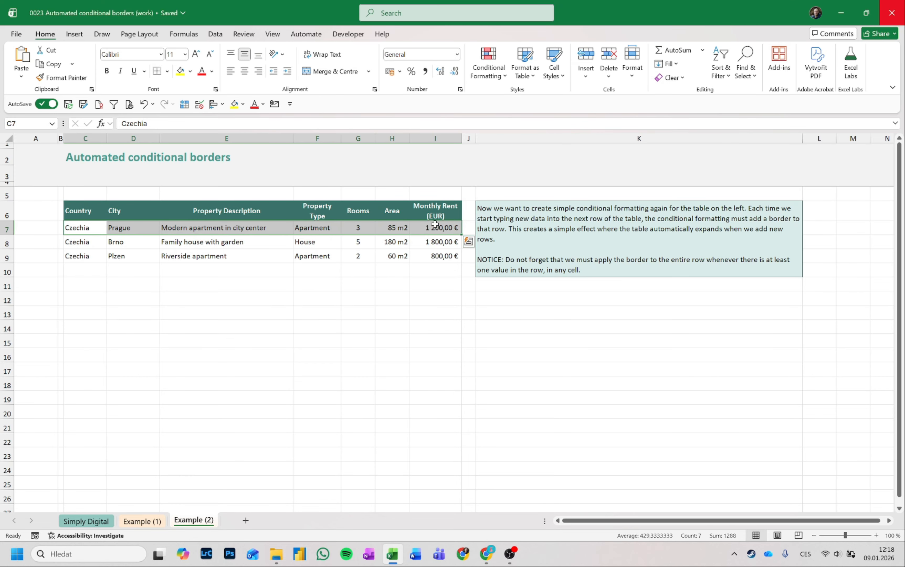
Label cell A6, beside the property table's header row, as "Helper column"
click(45, 214)
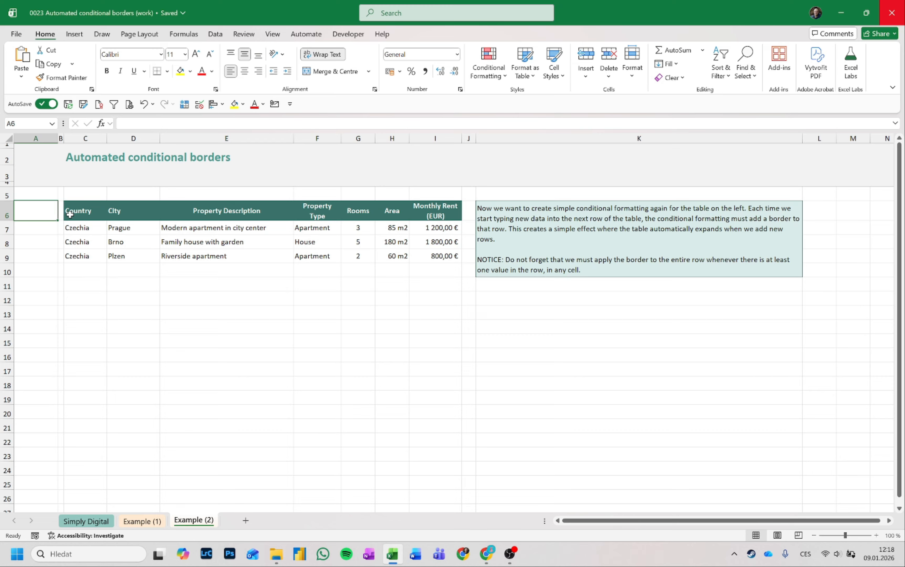
text(Hel)
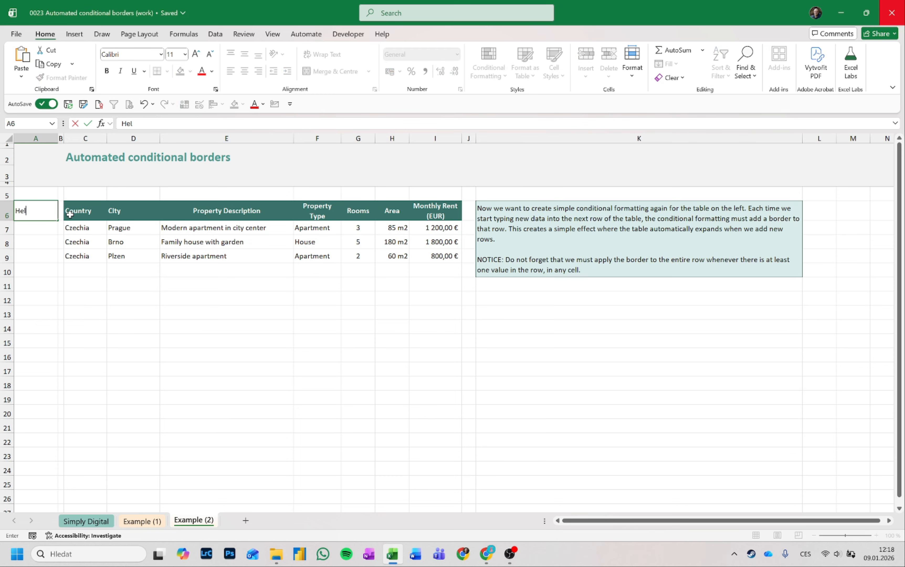
text(per column)
key(BackSpace)
text(mn)
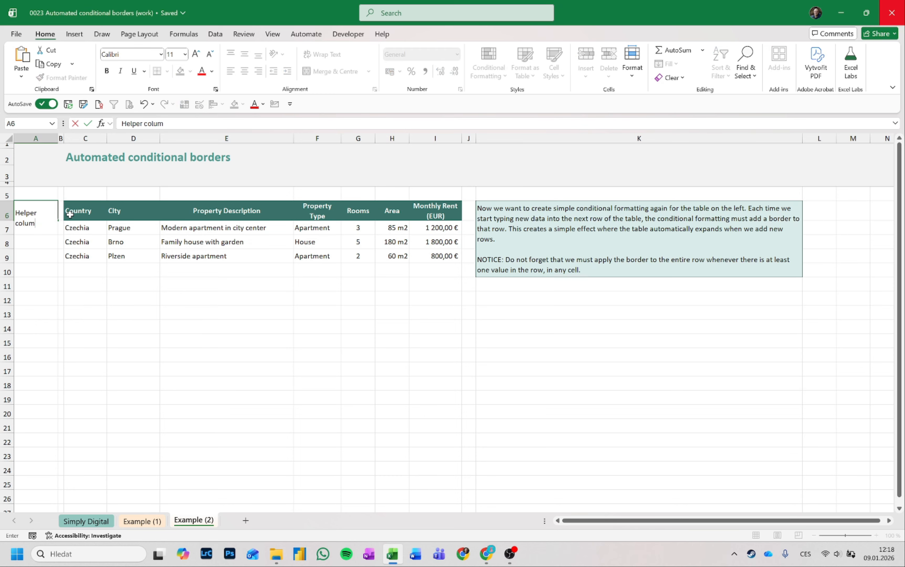
key(Return)
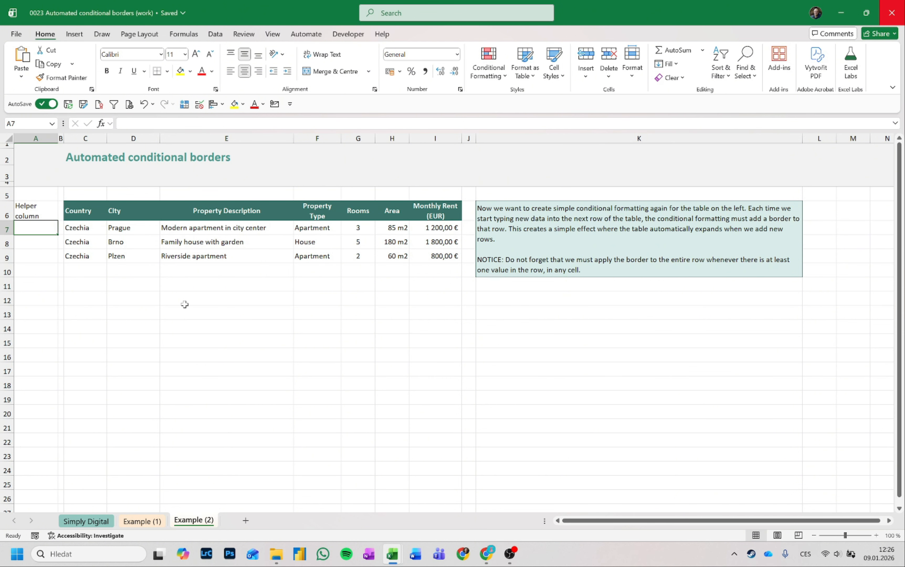
Enter =COUNTA(C7:I7) in A7 to count the filled cells in the first data row
text(=)
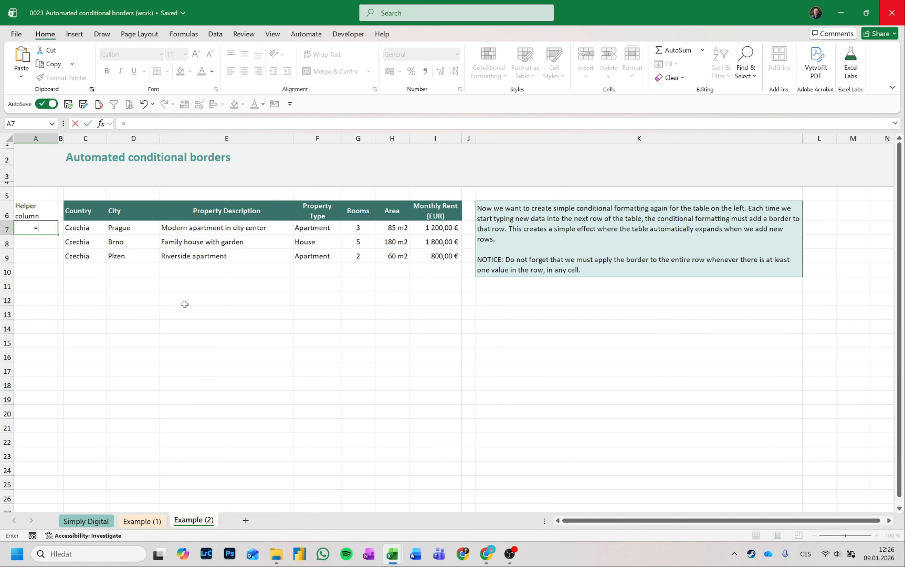
text(count)
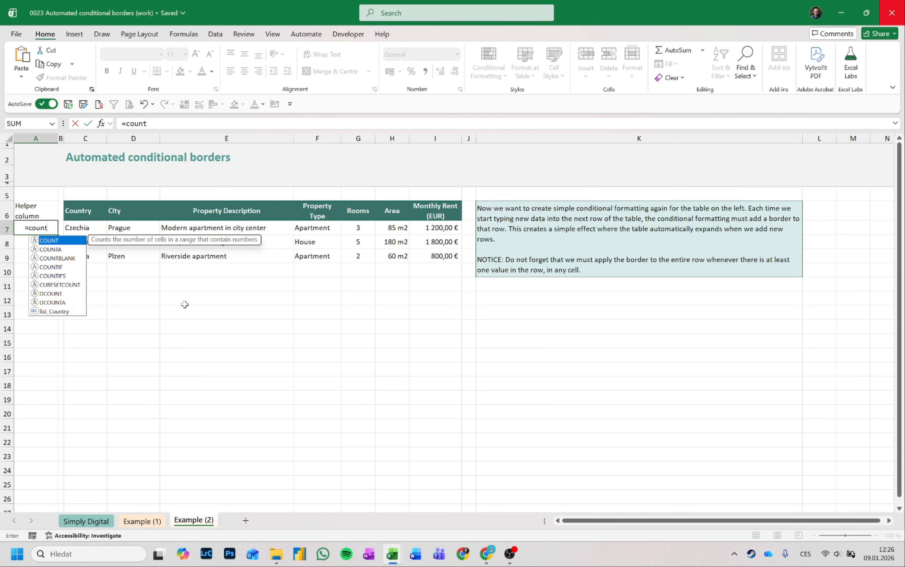
text(a)
key(Tab)
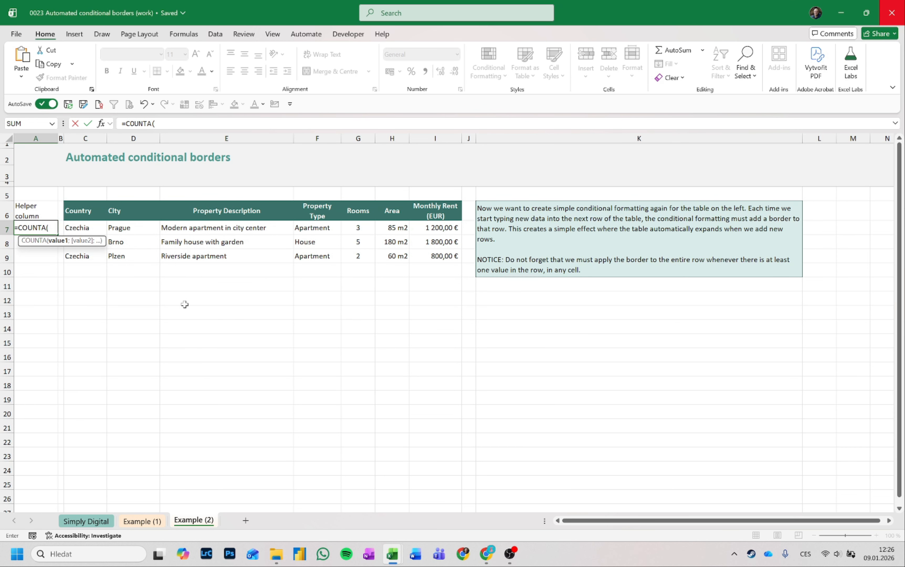
drag(97, 228, 434, 236)
key(Return)
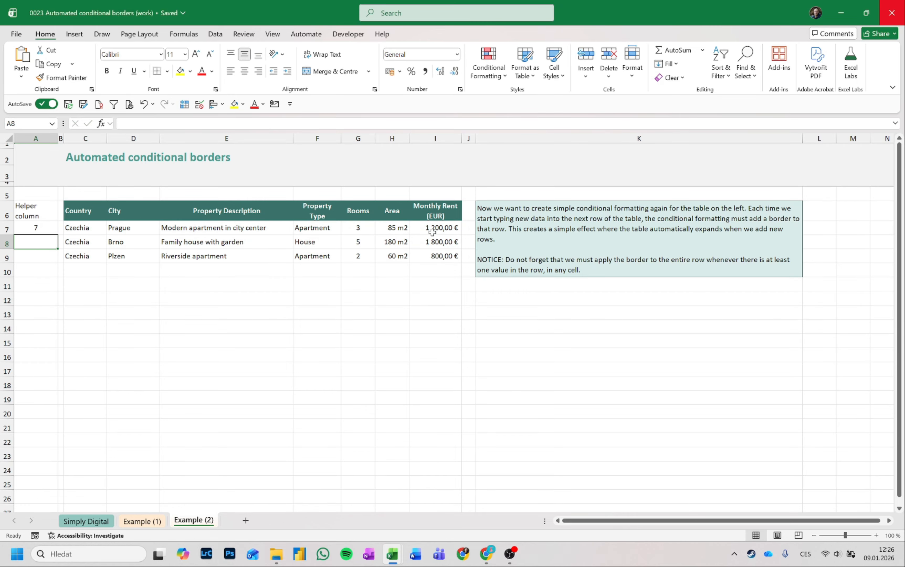
Fill the COUNTA formula from A7 down to A26 and inspect the copied formulas in A8 through A12
key(Up)
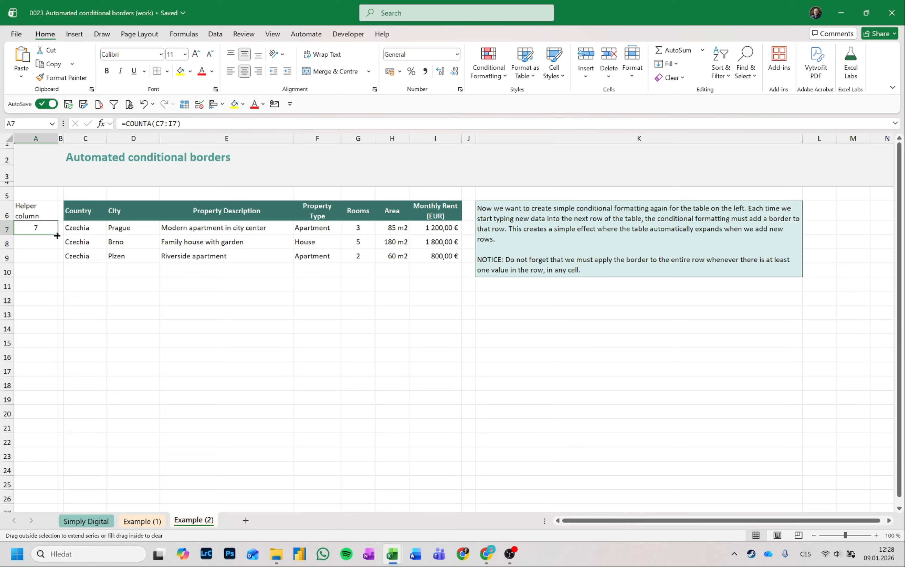
drag(57, 235, 61, 499)
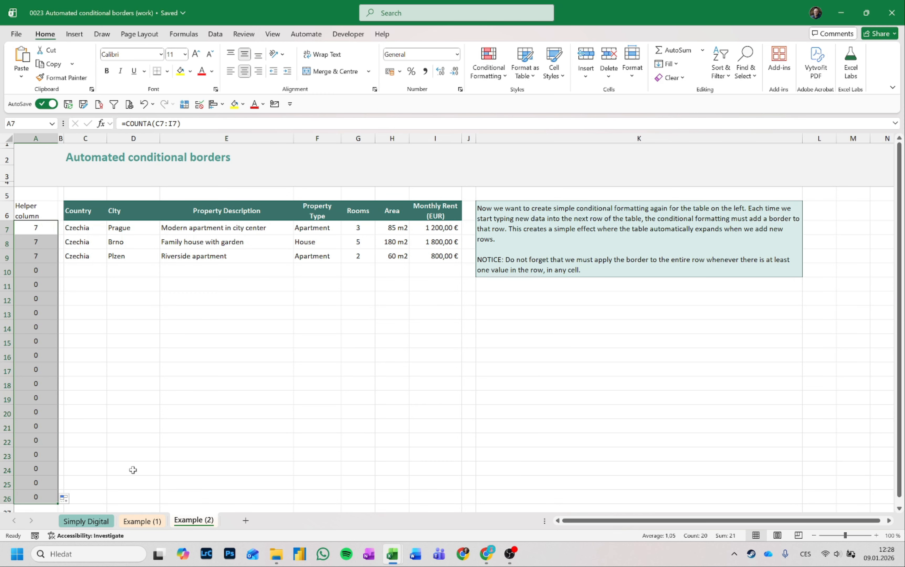
click(46, 230)
click(45, 245)
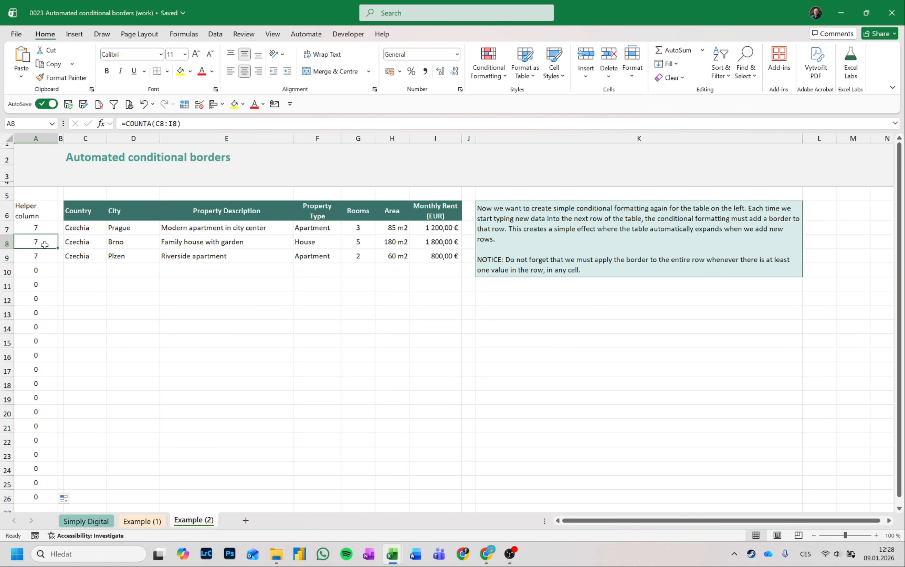
click(43, 257)
click(40, 271)
click(43, 285)
click(42, 299)
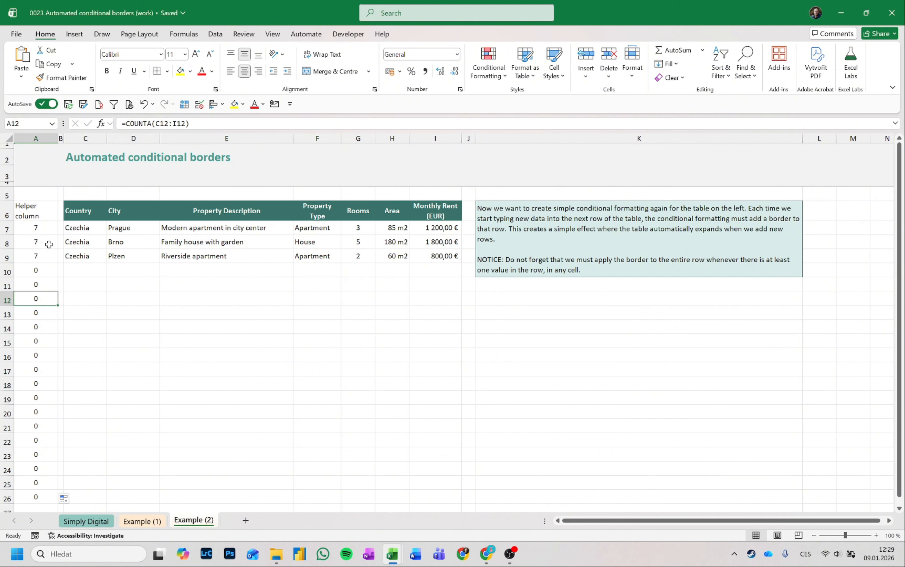
Clear the copied helper formulas from A8:A26
drag(49, 244, 42, 493)
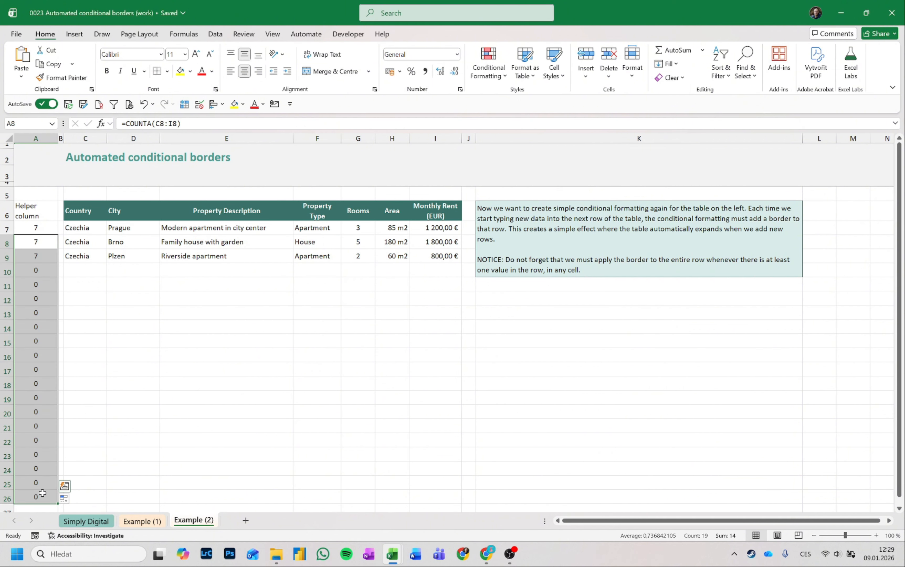
key(Delete)
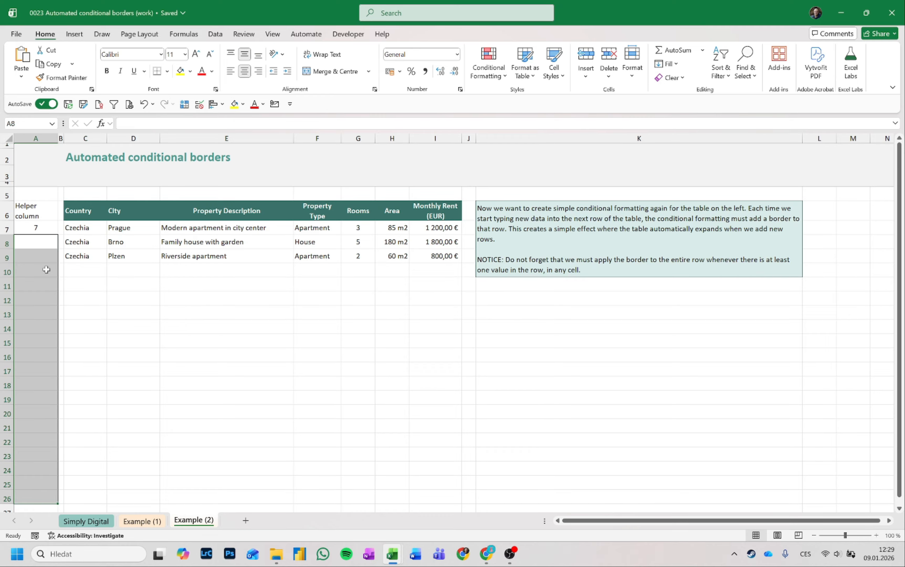
Replace the formula in A7 with =BYROW(C7:I26;COUNTA) to count the filled cells of every table row
click(45, 231)
key(Delete)
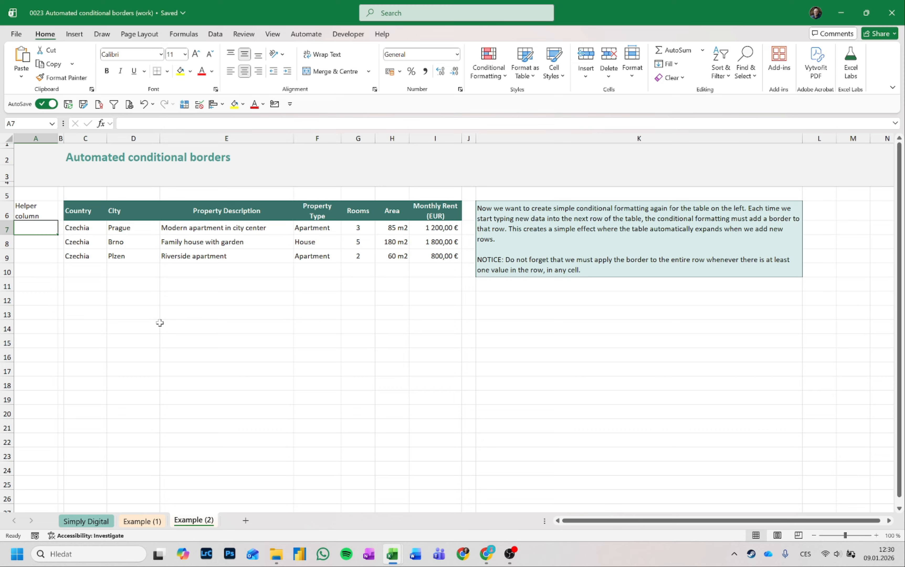
text(=)
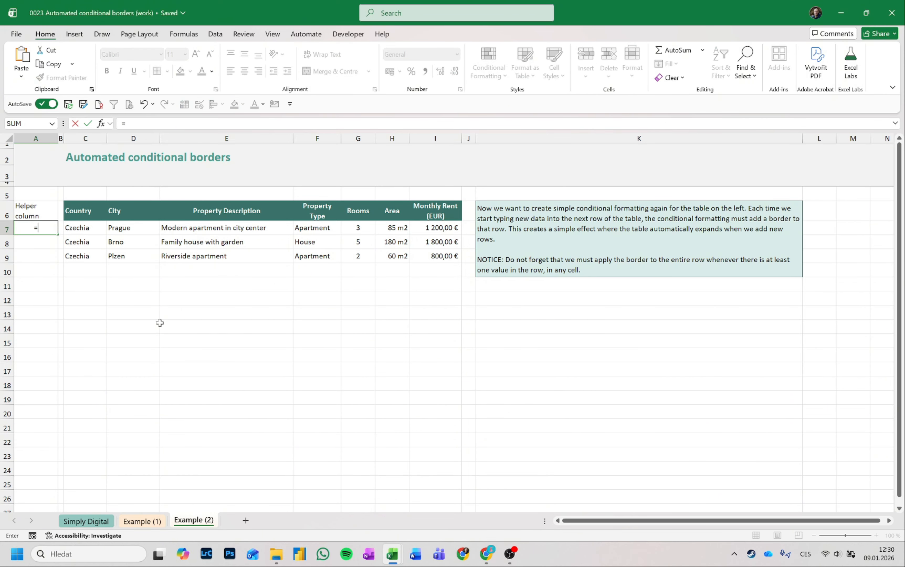
text(byro)
key(Tab)
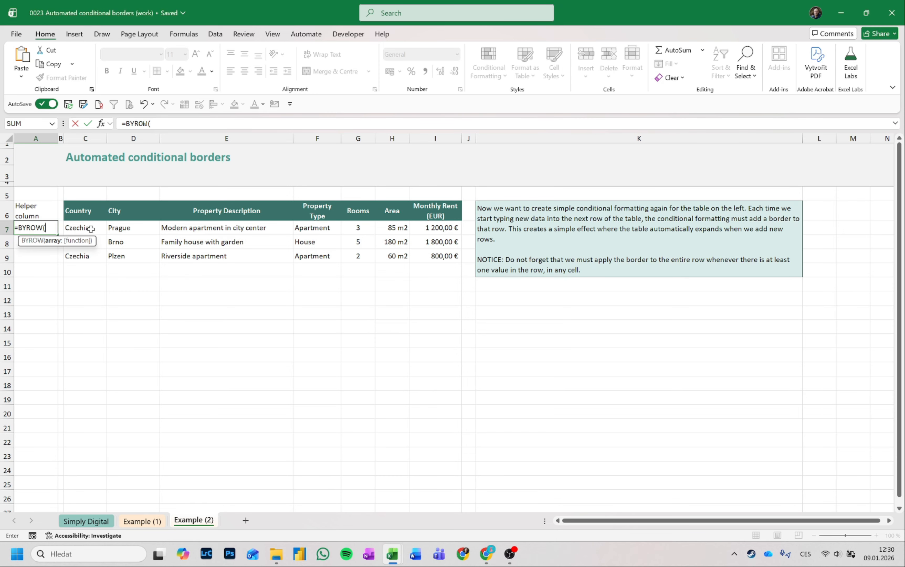
drag(91, 228, 447, 495)
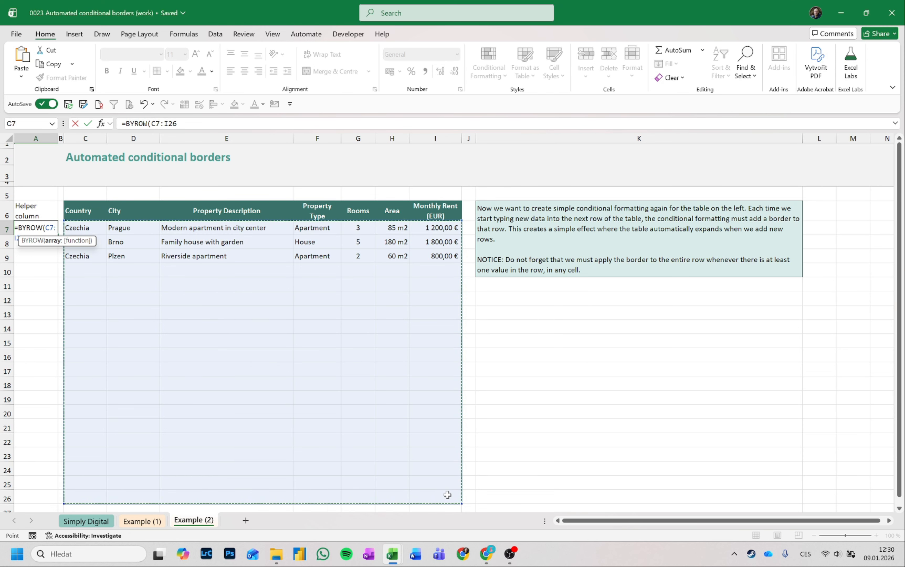
text(;)
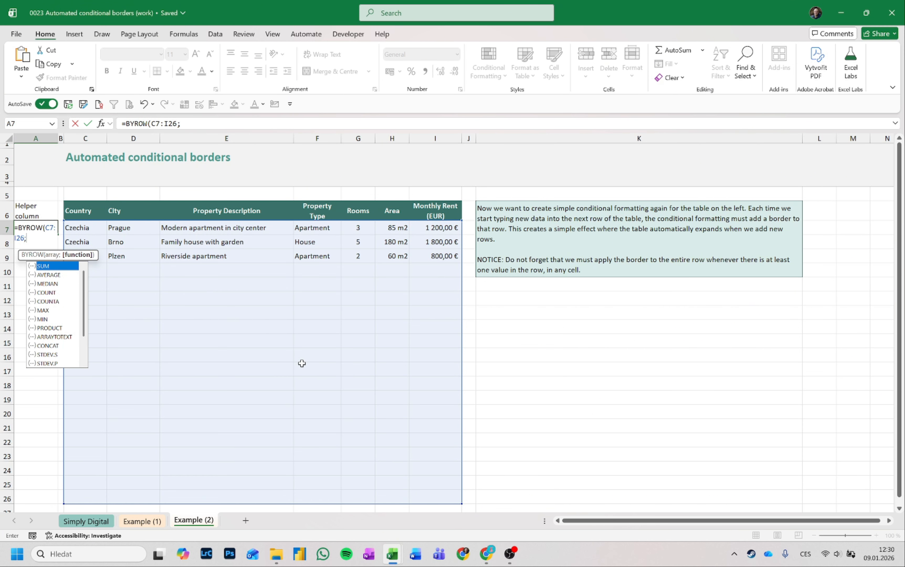
text(coun)
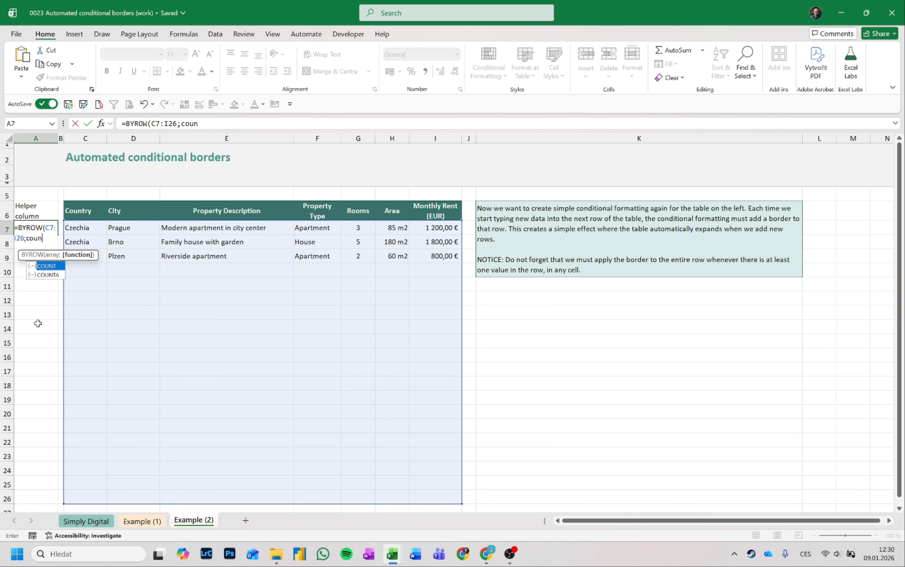
double_click(55, 276)
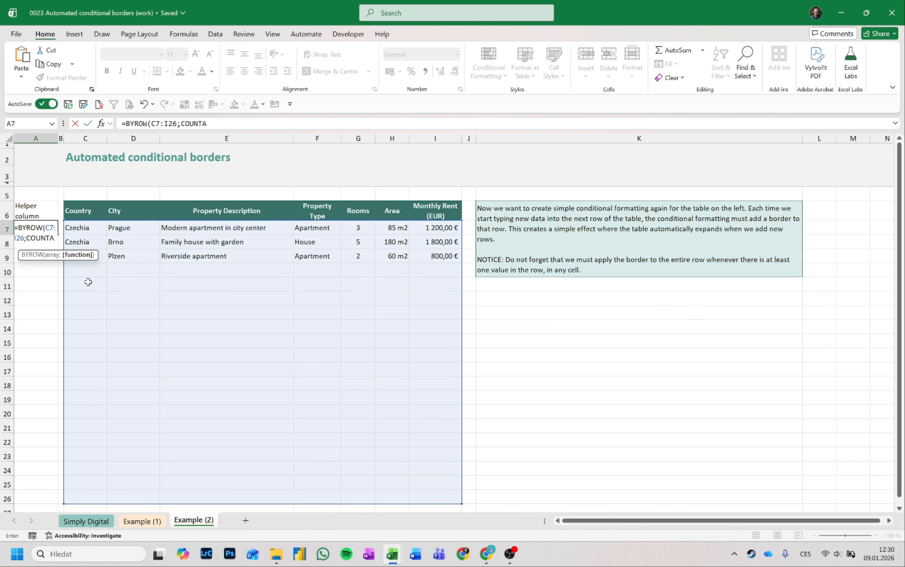
key(Return)
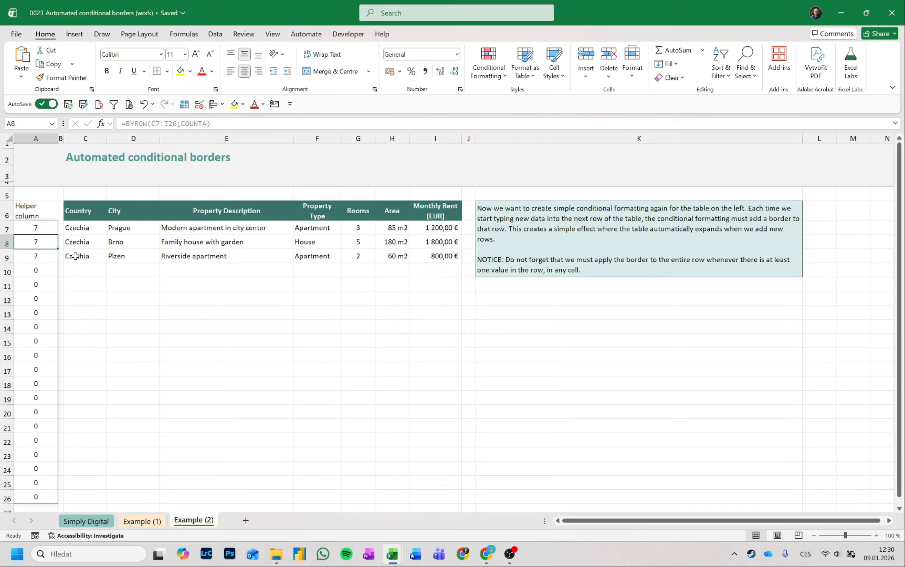
Check the helper values for the empty rows and change the range in A7's BYROW formula to C7:.I26
click(51, 228)
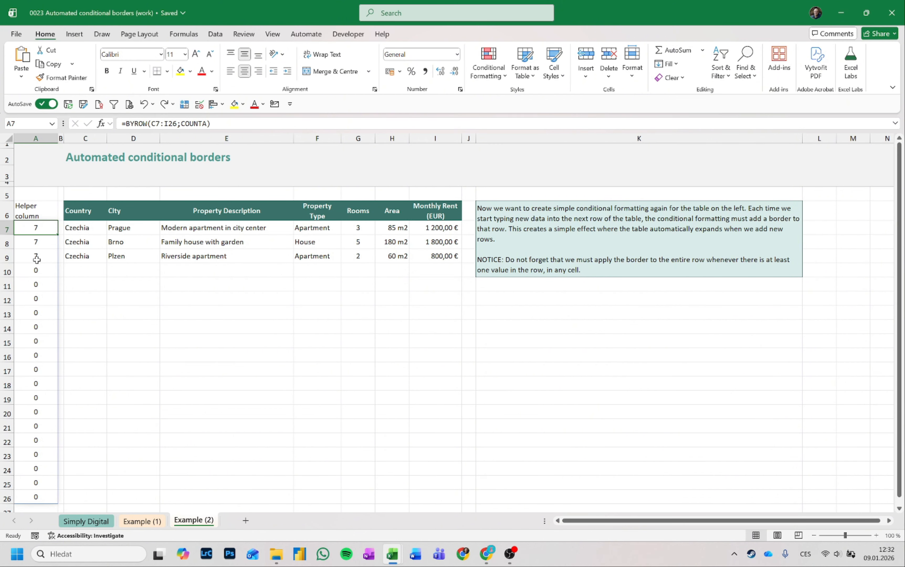
click(35, 271)
drag(36, 270, 37, 499)
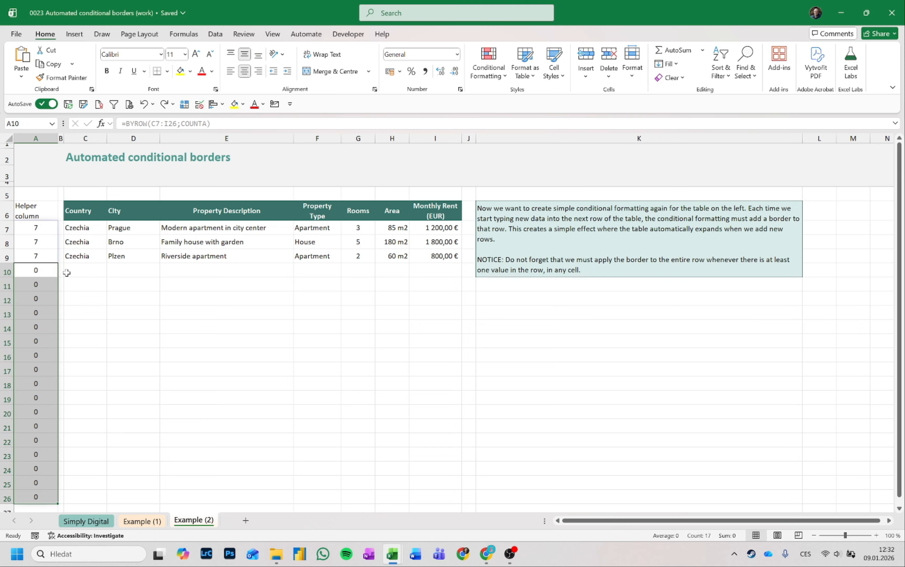
click(76, 268)
click(47, 228)
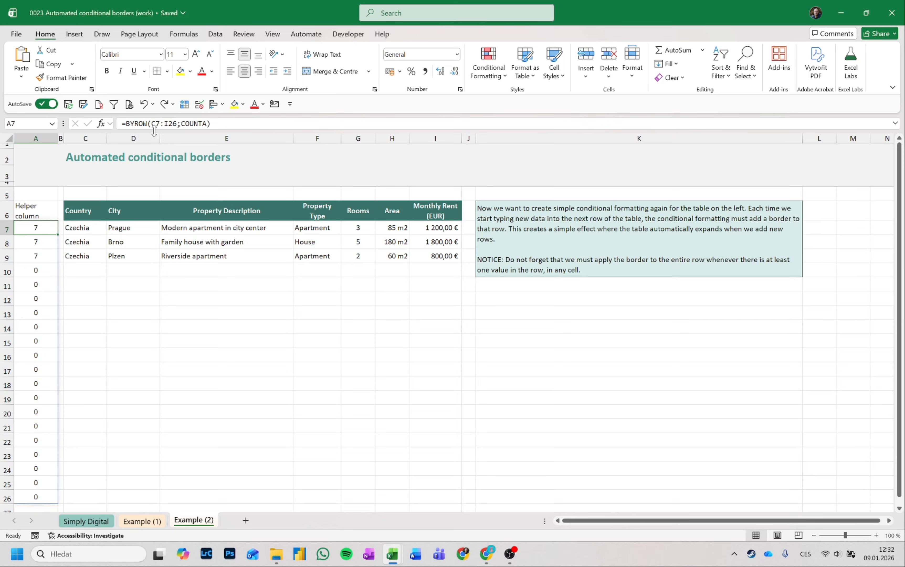
click(164, 124)
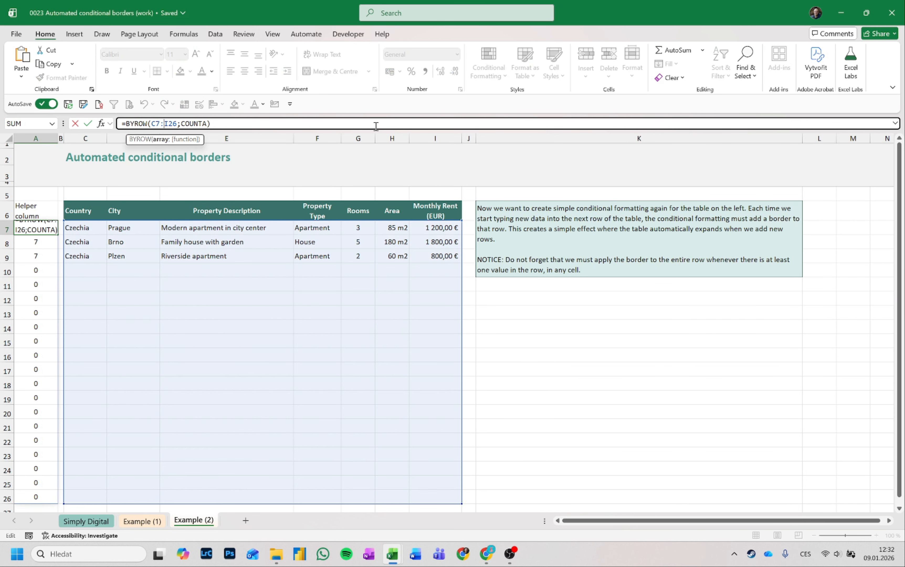
text(.)
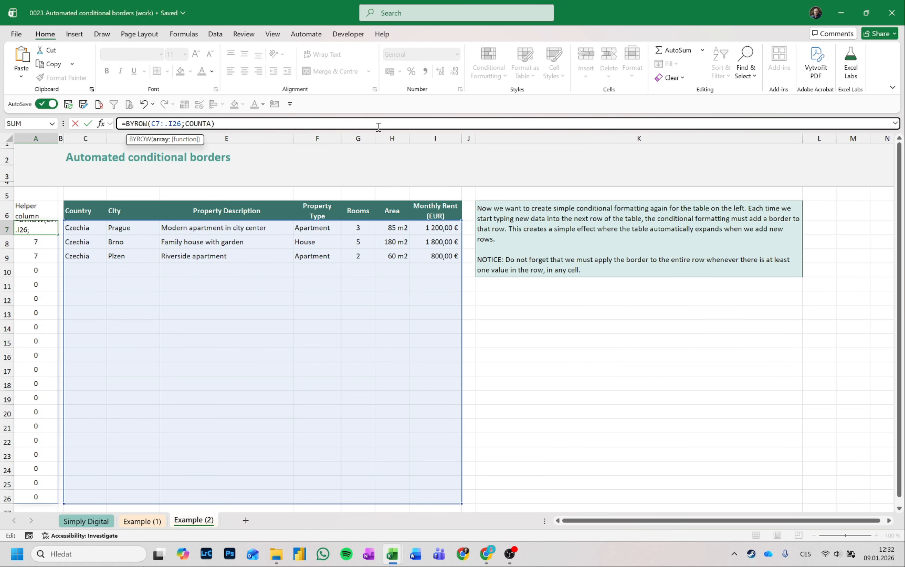
key(Return)
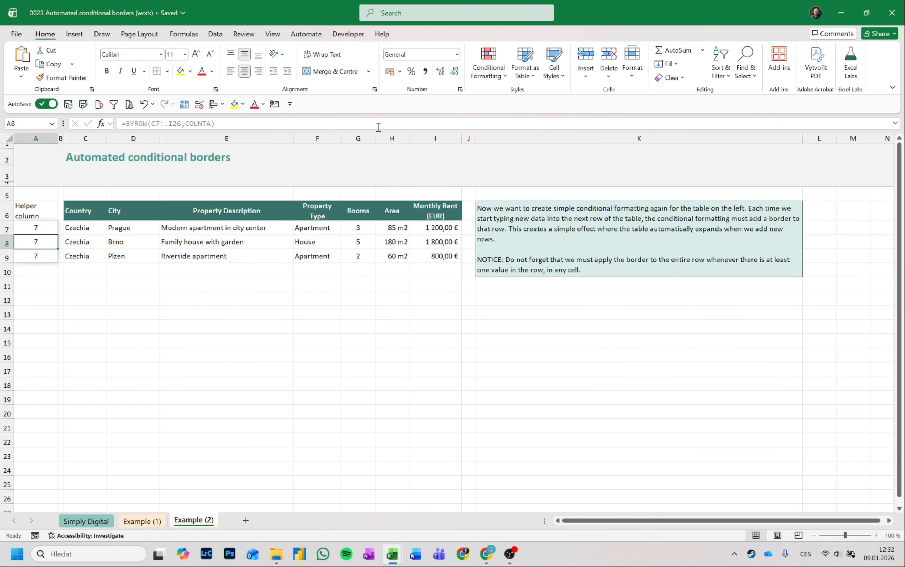
key(Up)
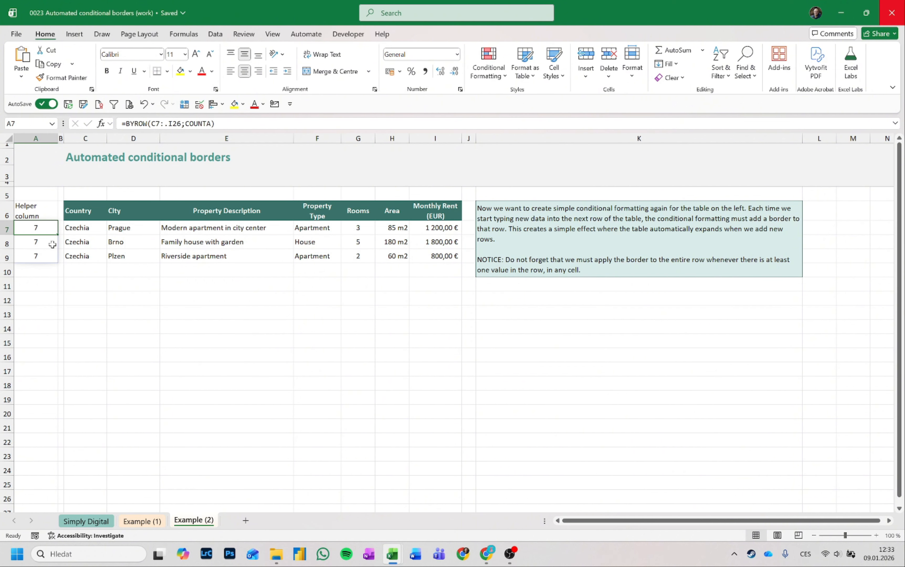
Add two new rows to the property table by entering Spain in C10 and Germany in C11
click(76, 266)
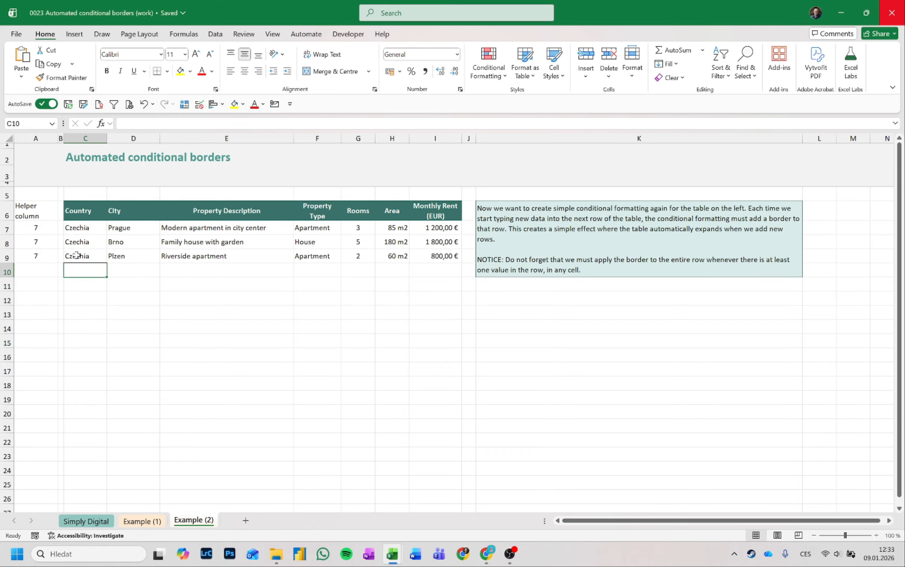
text(S)
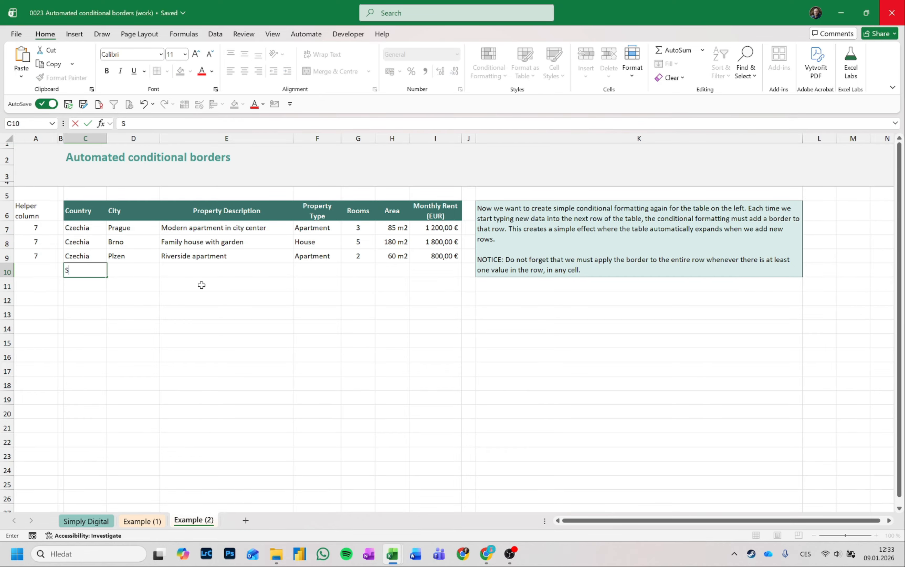
text(pain)
key(Return)
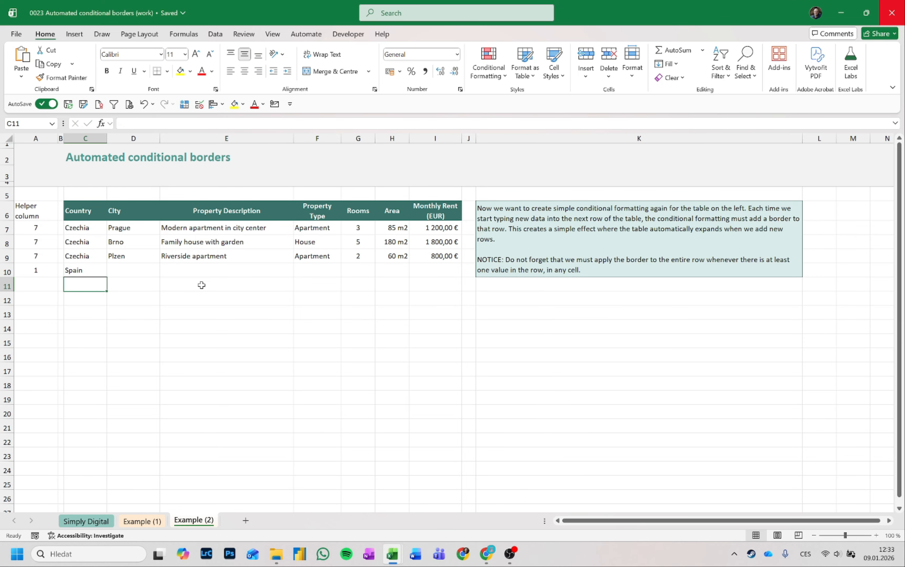
text(Germany)
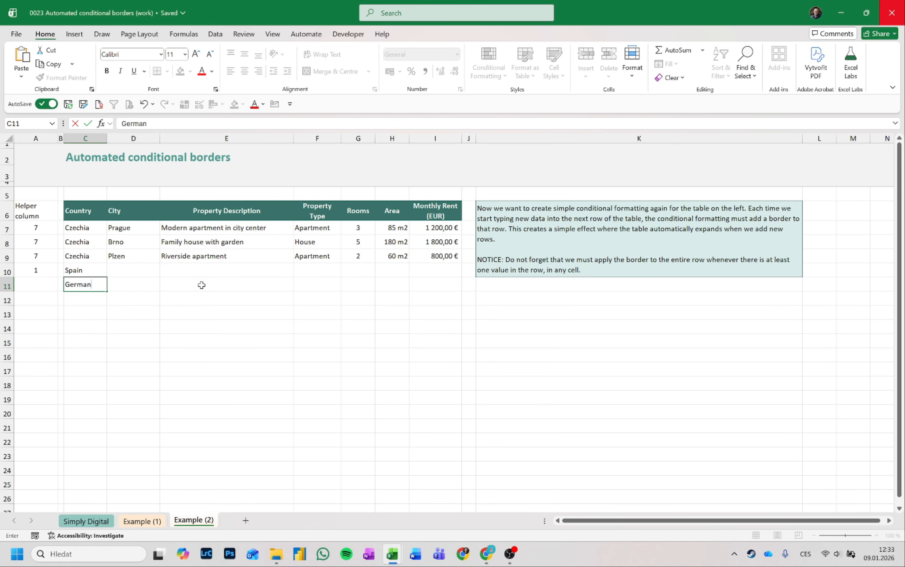
key(Return)
Extend the range in A7's BYROW formula to C7:.I100
click(37, 228)
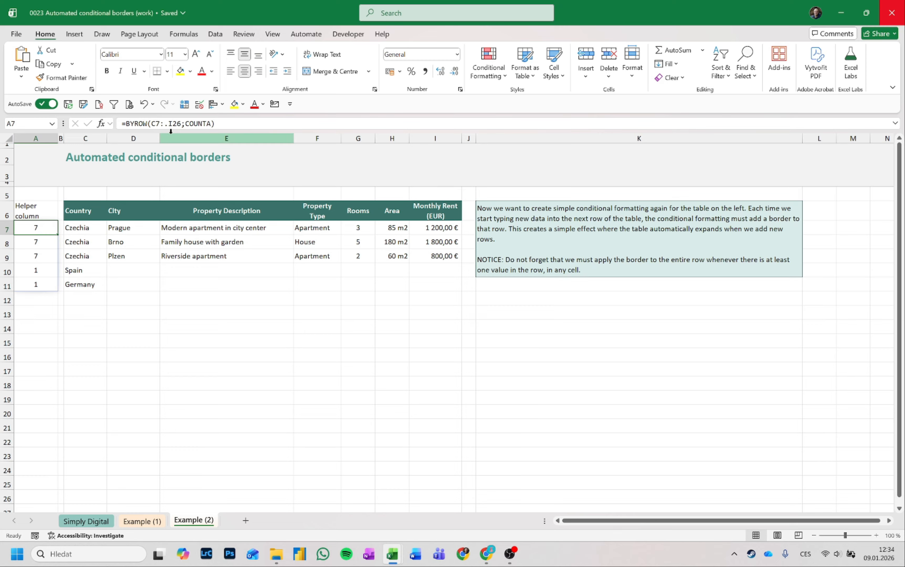
click(182, 124)
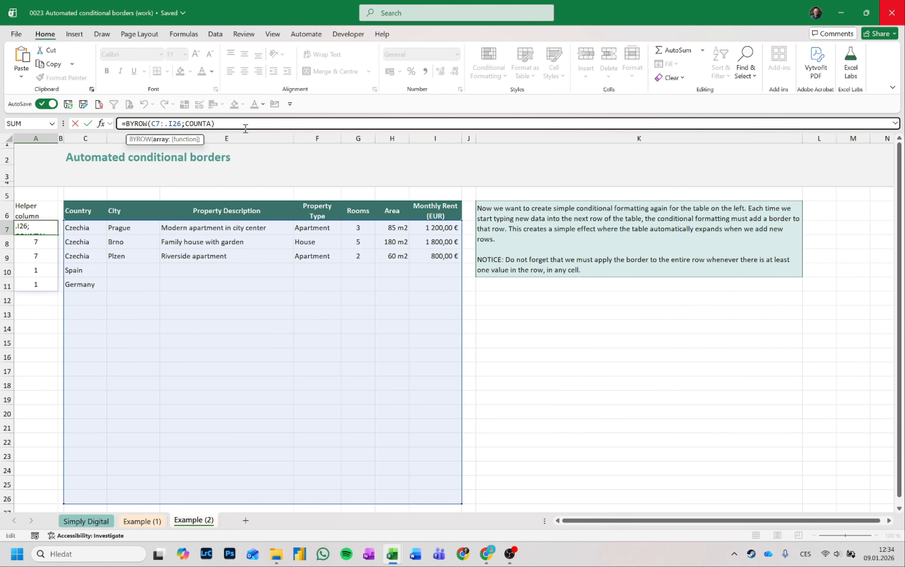
key(BackSpace)
key(BackSpace)
text(100)
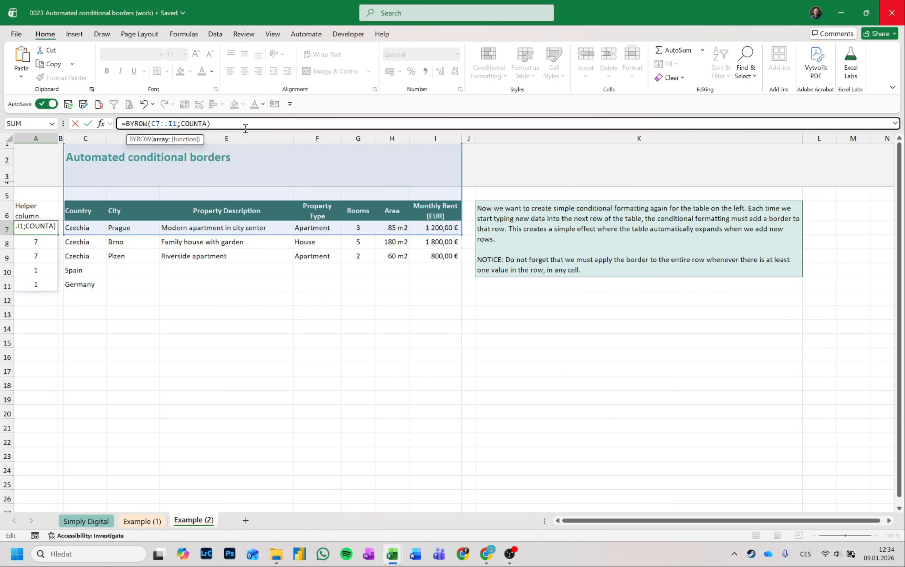
key(Return)
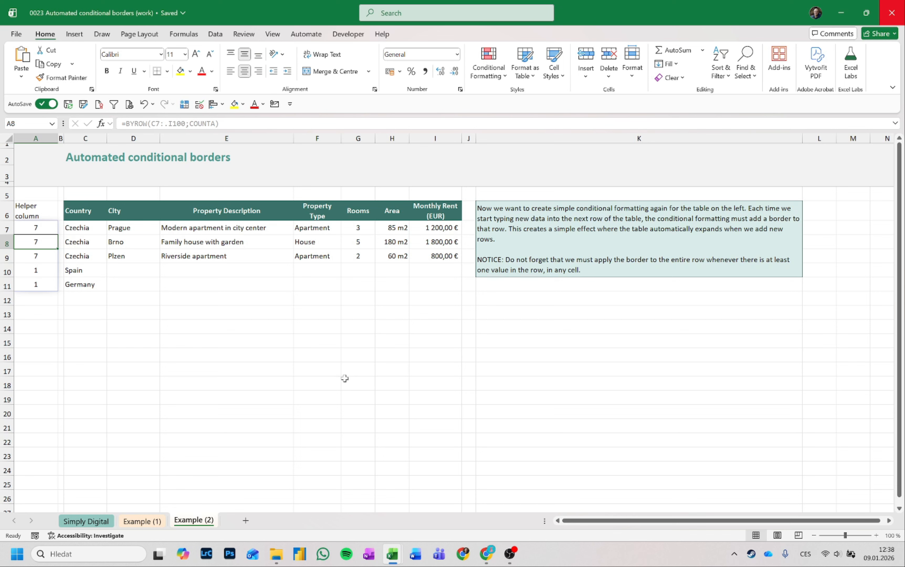
Examine the array and function arguments of A7's BYROW formula and the table rows it counts
click(51, 227)
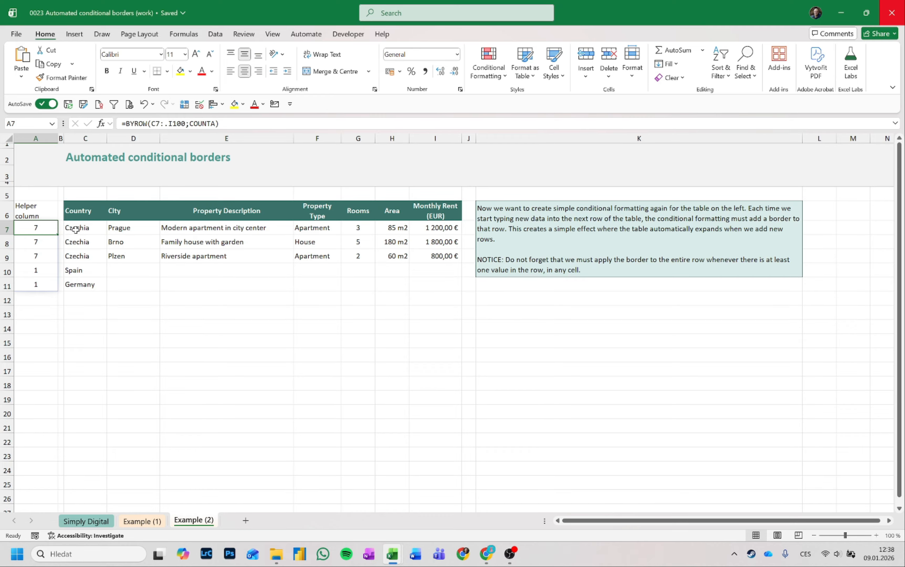
click(155, 123)
drag(151, 123, 185, 123)
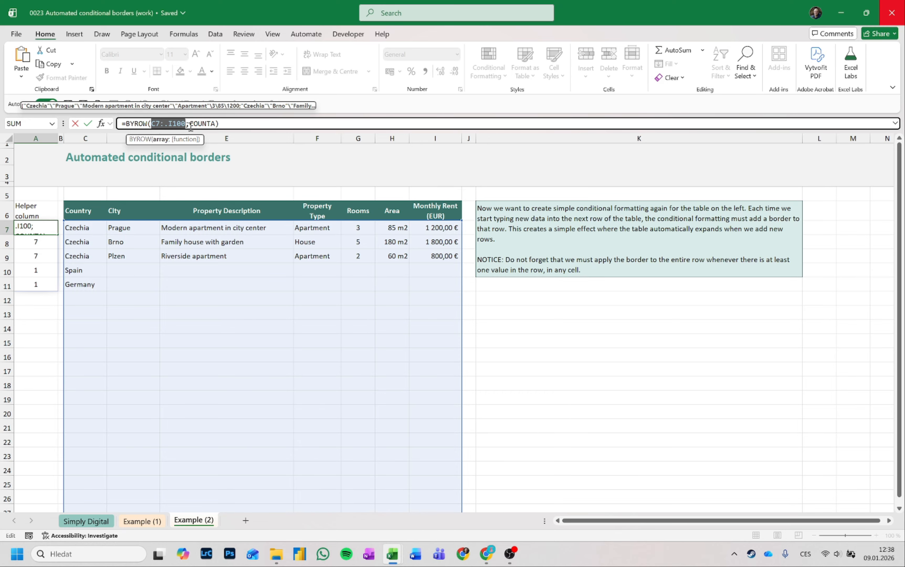
drag(190, 123, 217, 123)
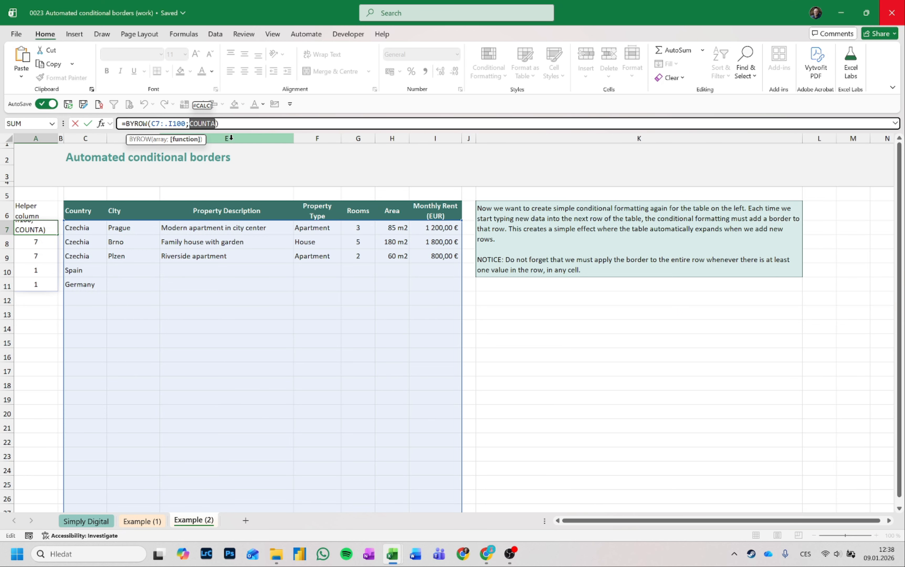
key(Escape)
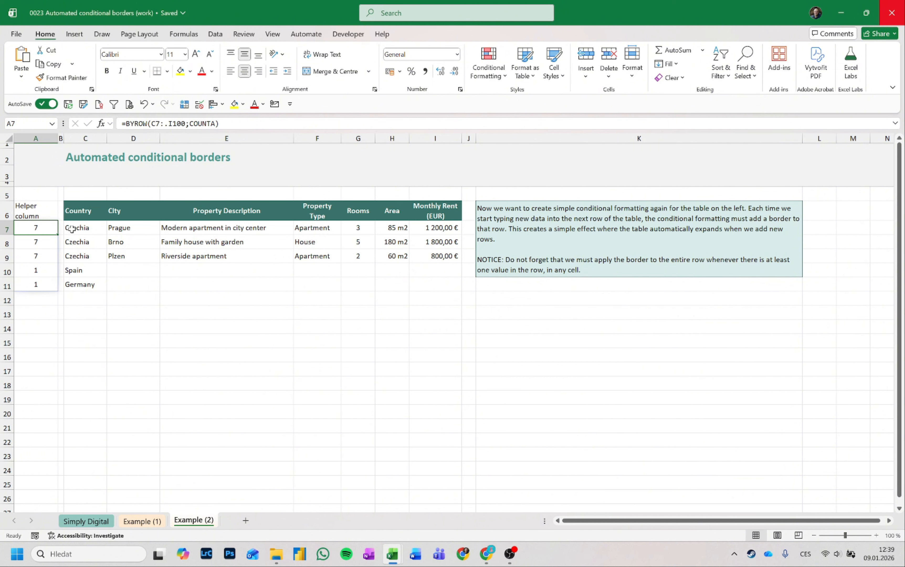
drag(76, 228, 433, 229)
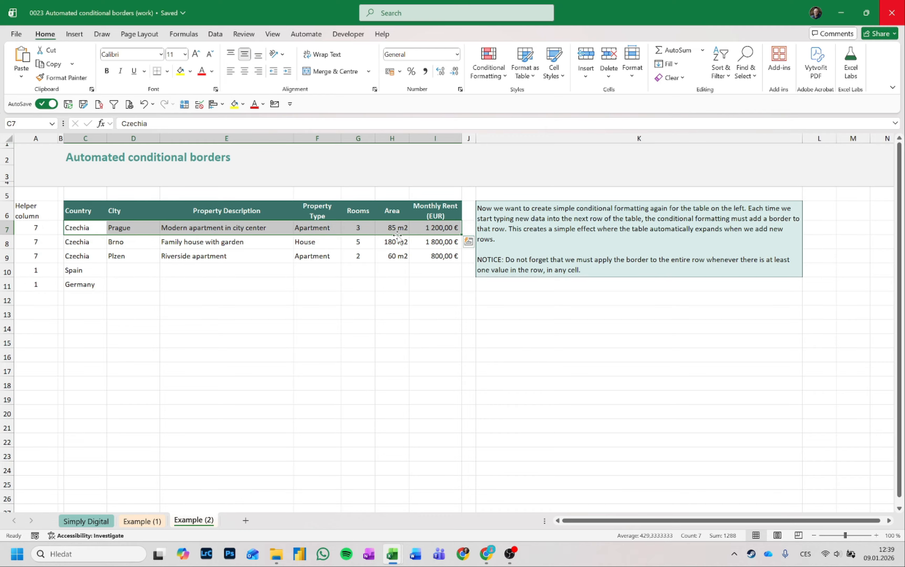
click(81, 269)
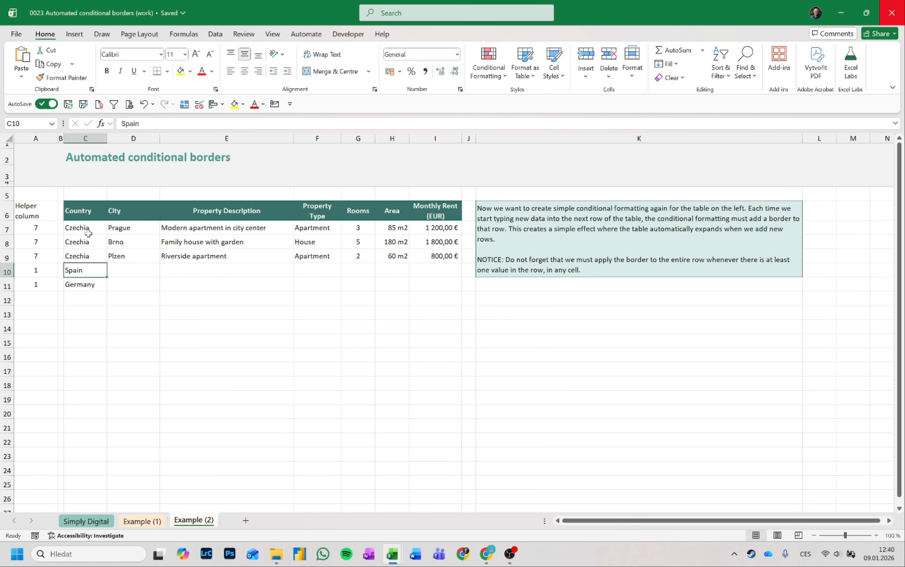
Create a formula-based conditional formatting rule for C7:I21 that tests whether the row's helper value in column A is >0
drag(90, 233, 453, 432)
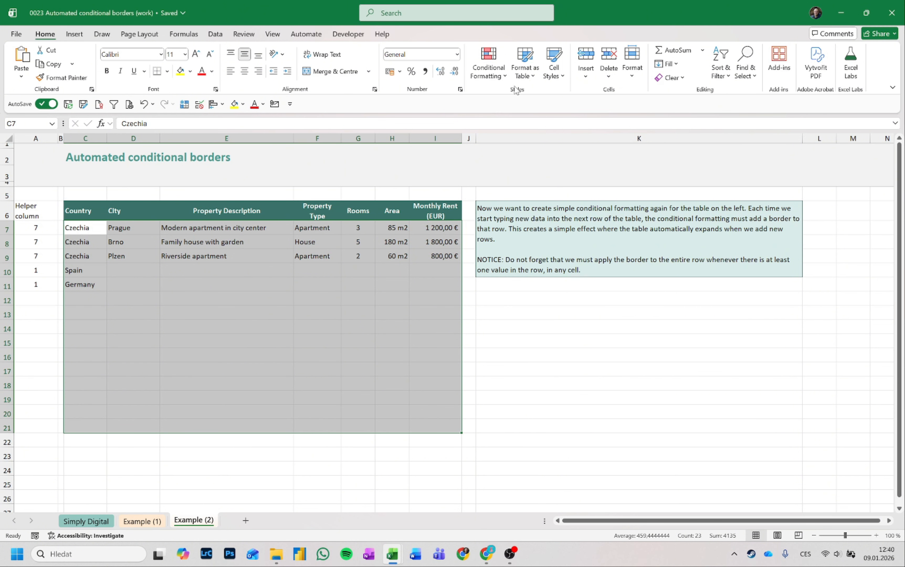
click(499, 76)
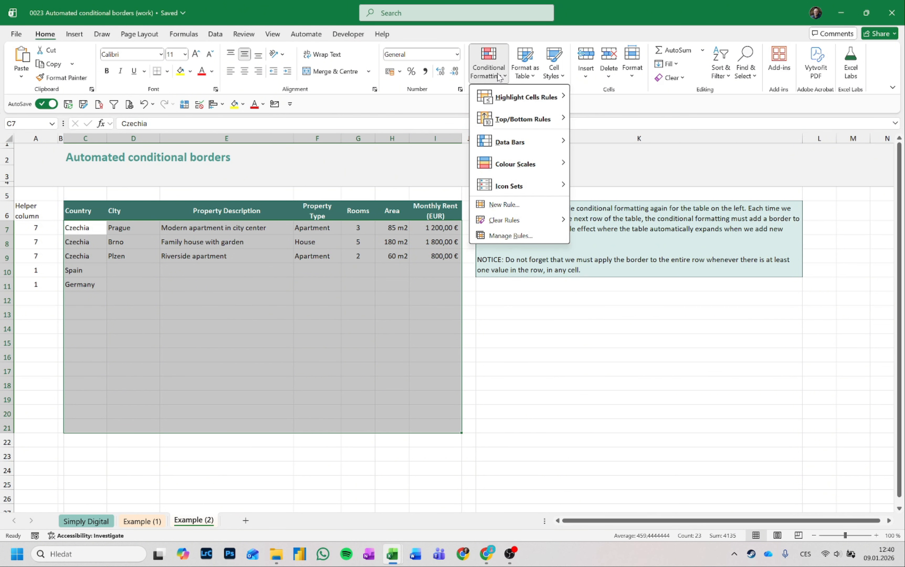
click(506, 204)
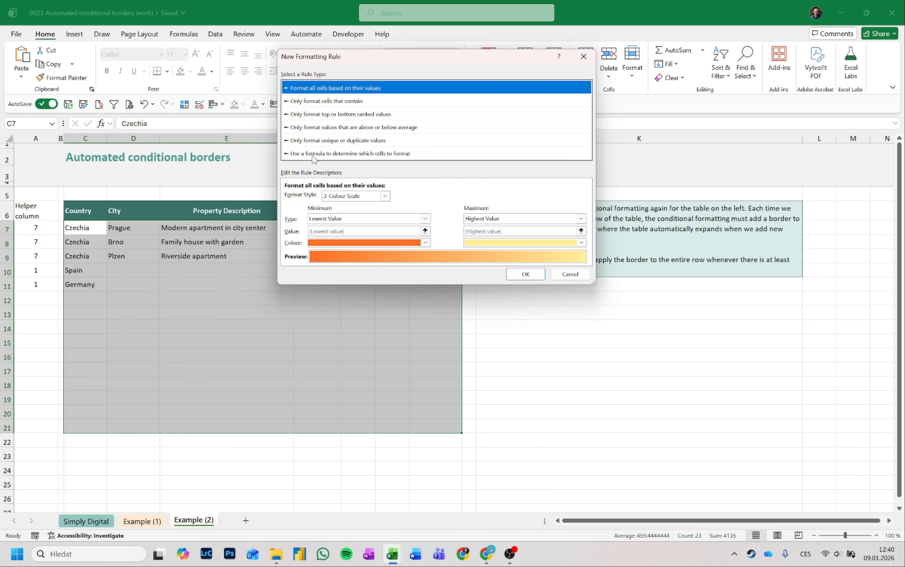
click(334, 154)
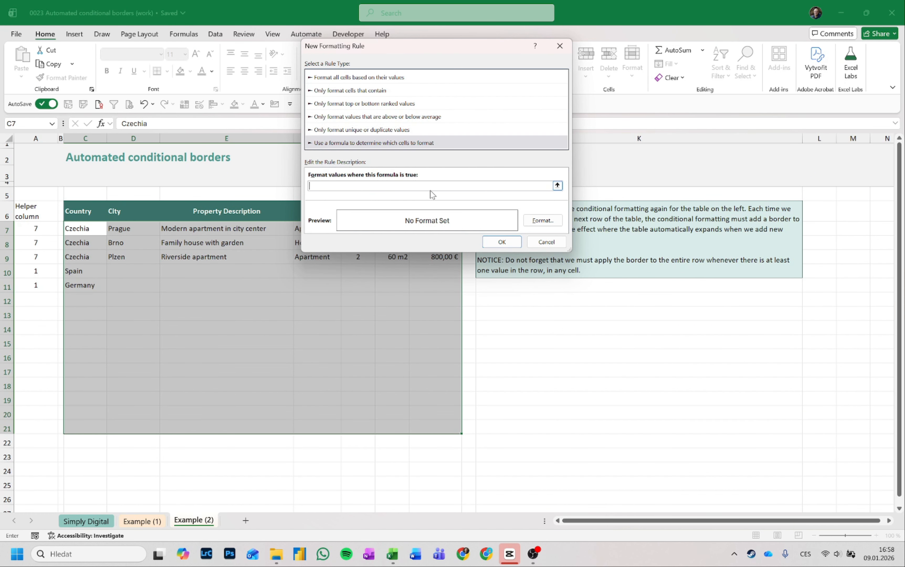
click(45, 226)
key(F4)
text(>0)
Give the new rule's format a teal outline border and apply the rule to the selected cells
click(542, 220)
click(386, 27)
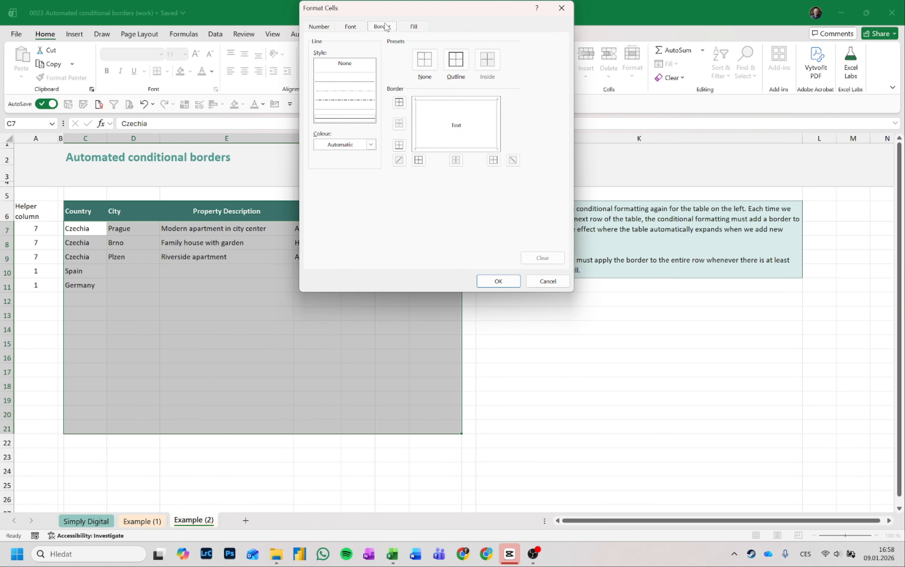
click(370, 144)
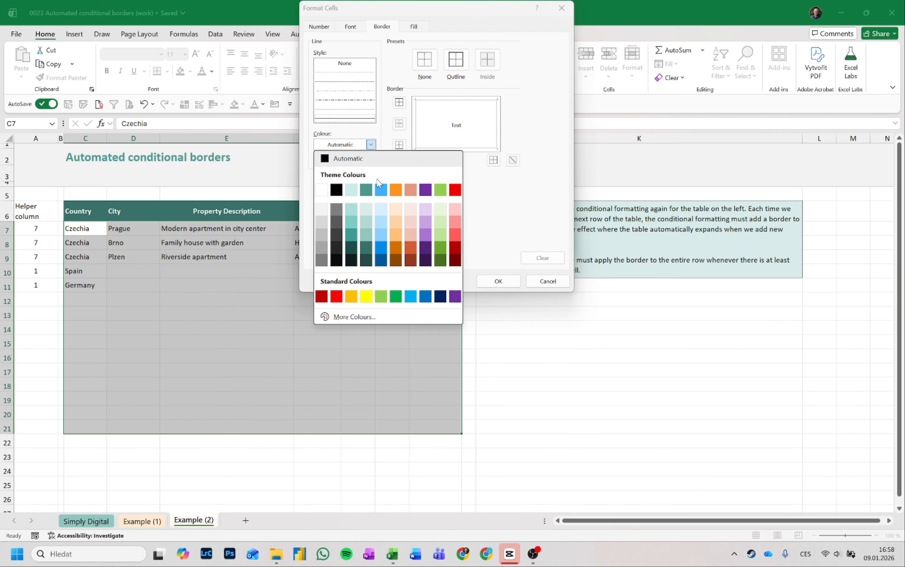
click(366, 190)
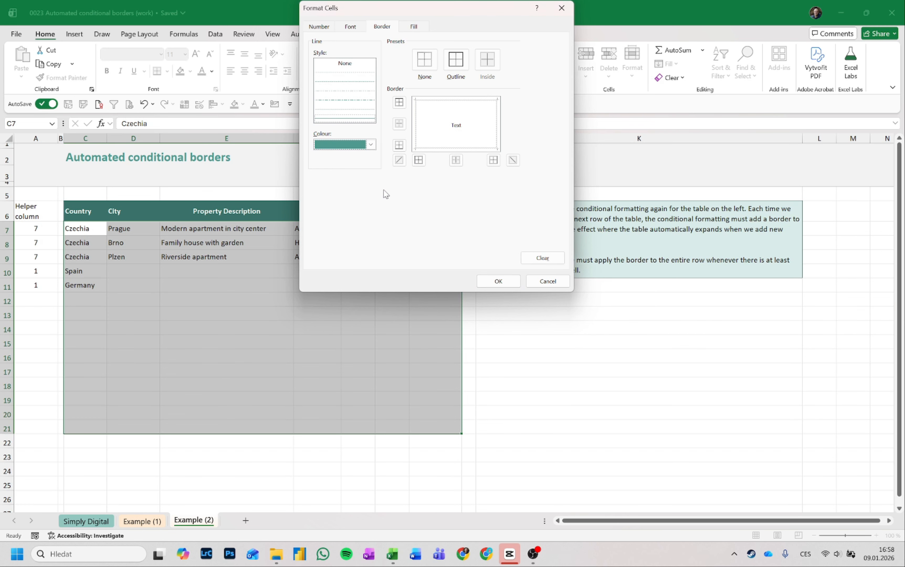
click(456, 60)
click(498, 281)
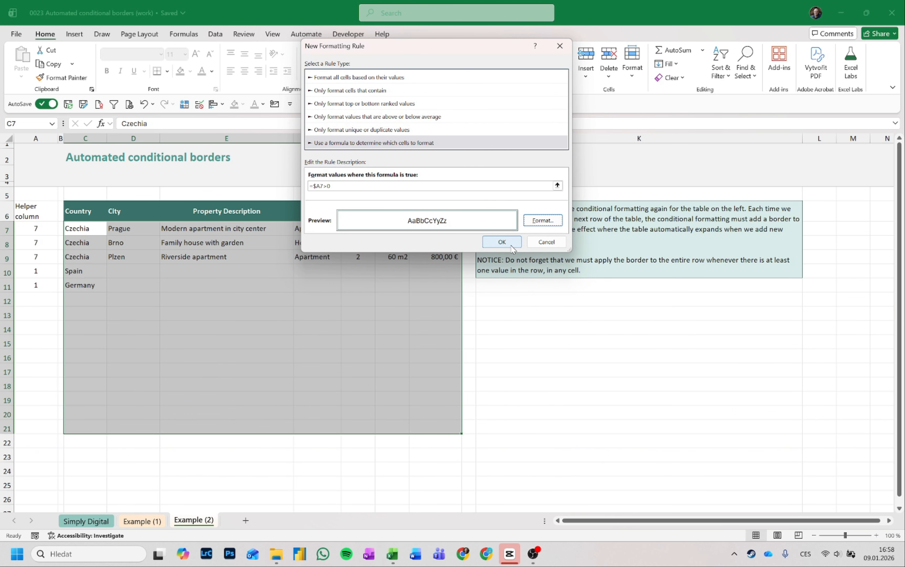
click(503, 242)
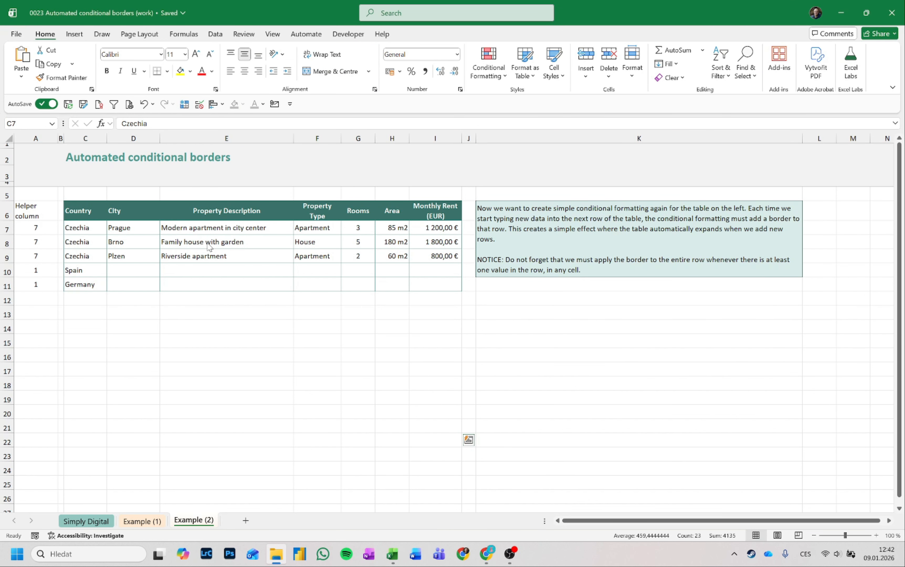
Extend the conditional formatting rule's applied range to $C$7:$I$100
key(ctrl+shift+End)
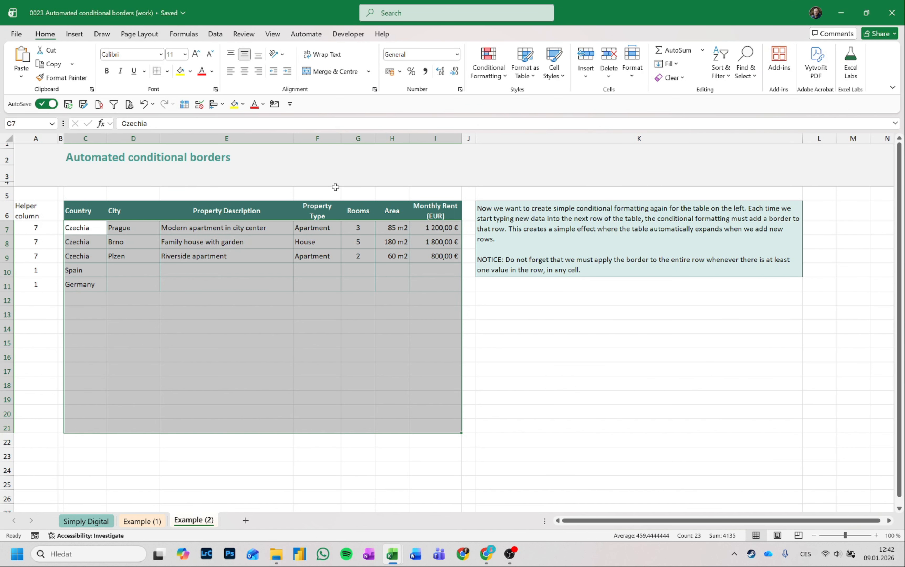
click(487, 77)
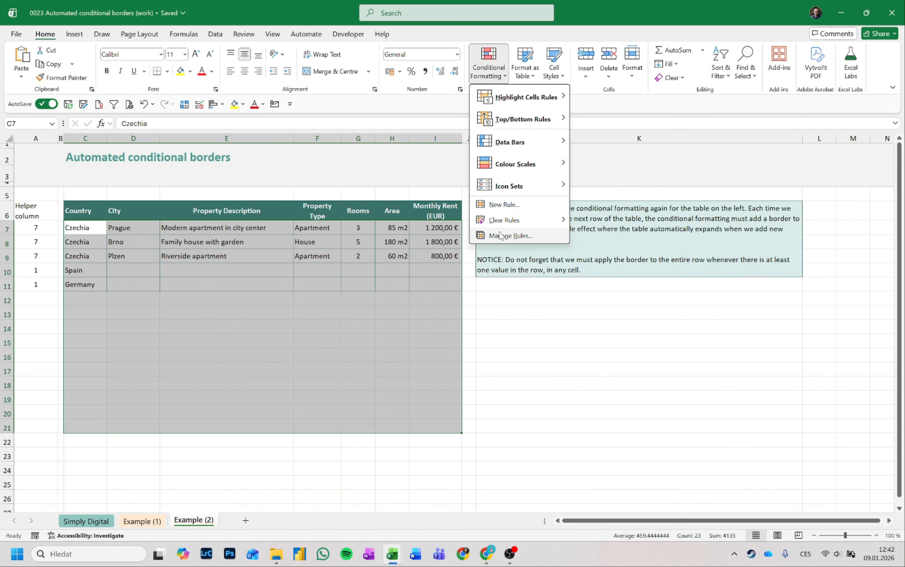
click(510, 235)
click(516, 144)
key(BackSpace)
key(BackSpace)
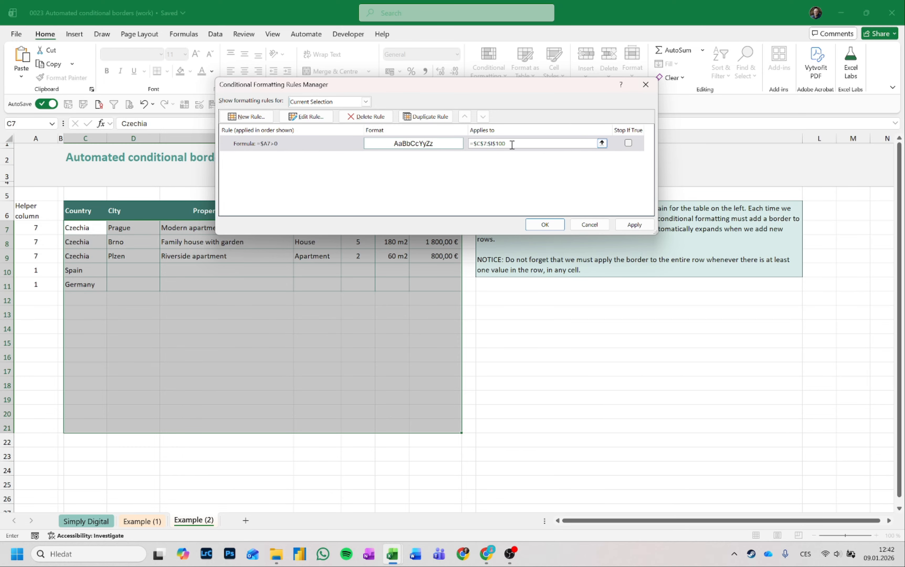
click(545, 224)
Add test entries below the table: Czechia in C12, Prague in D13 and House in F14
click(104, 301)
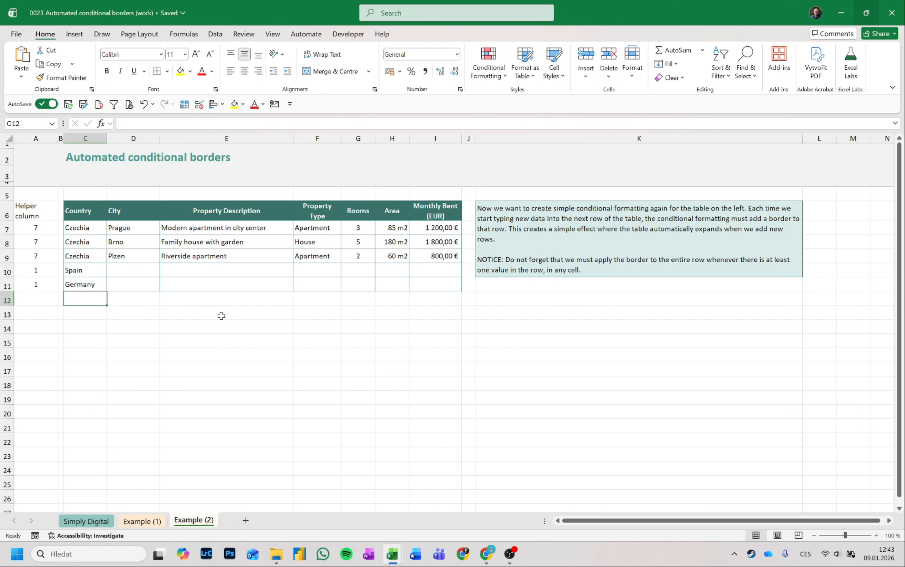
text(Czechia)
key(Return)
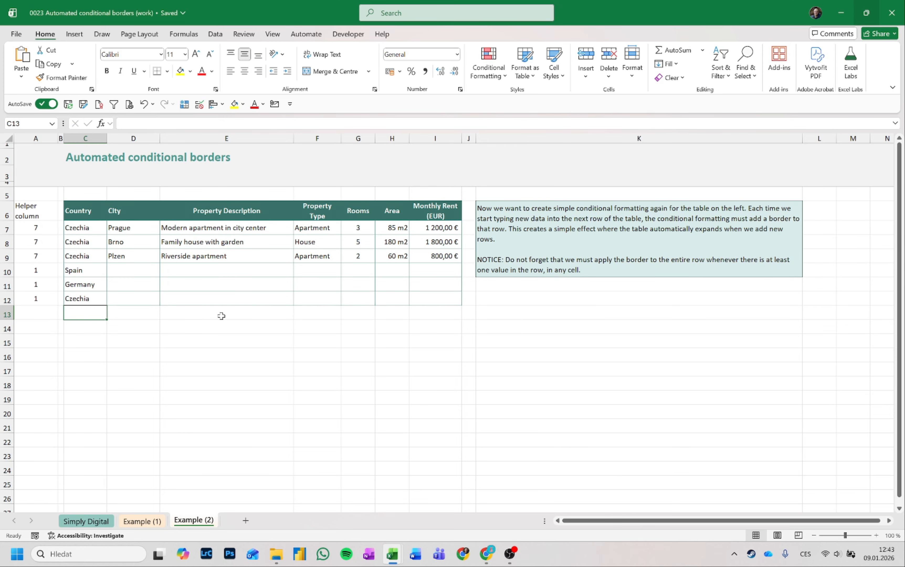
key(Tab)
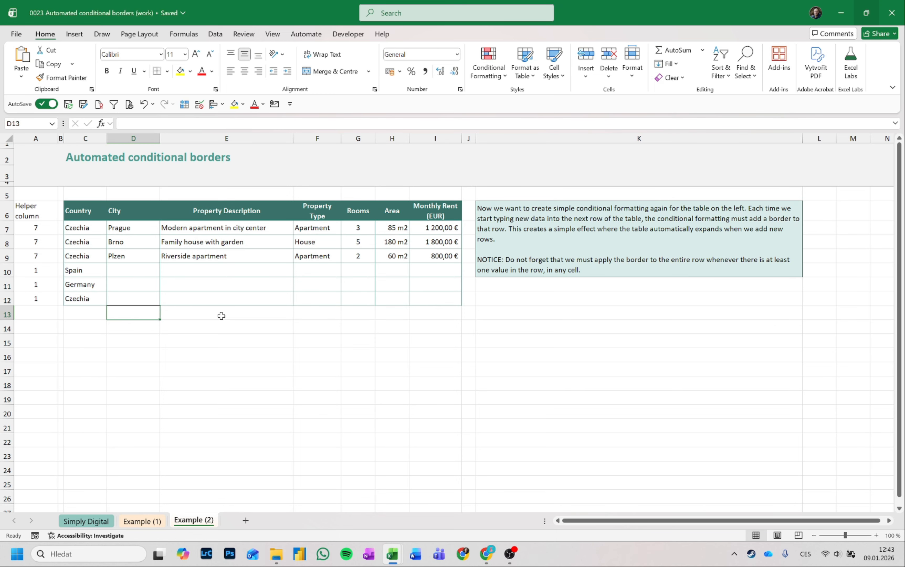
text(Prague)
key(Tab)
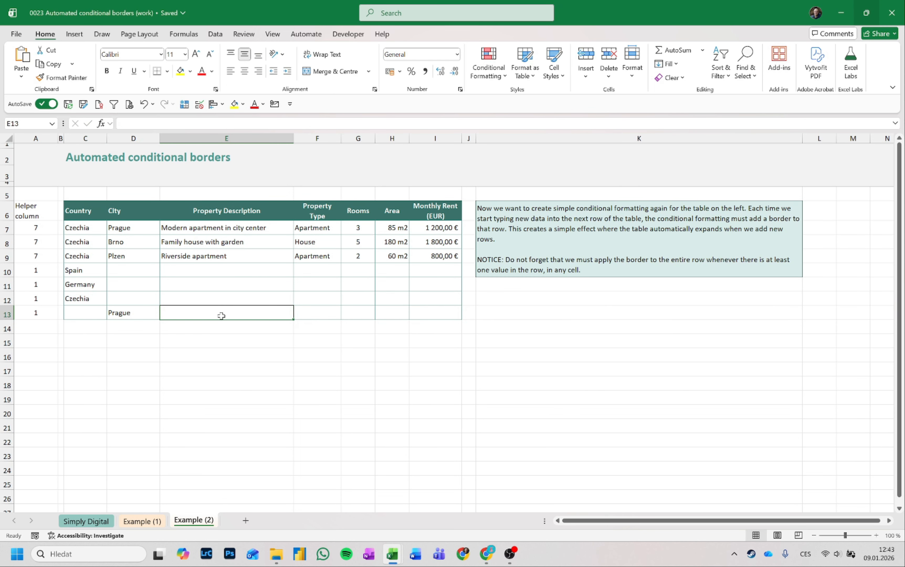
key(Right)
key(Down)
text(Hou)
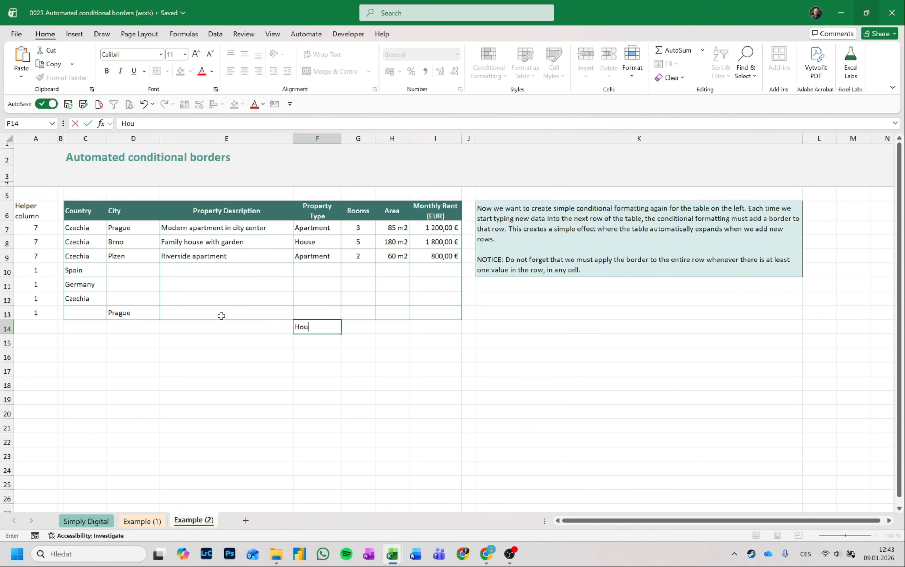
key(Return)
key(Up)
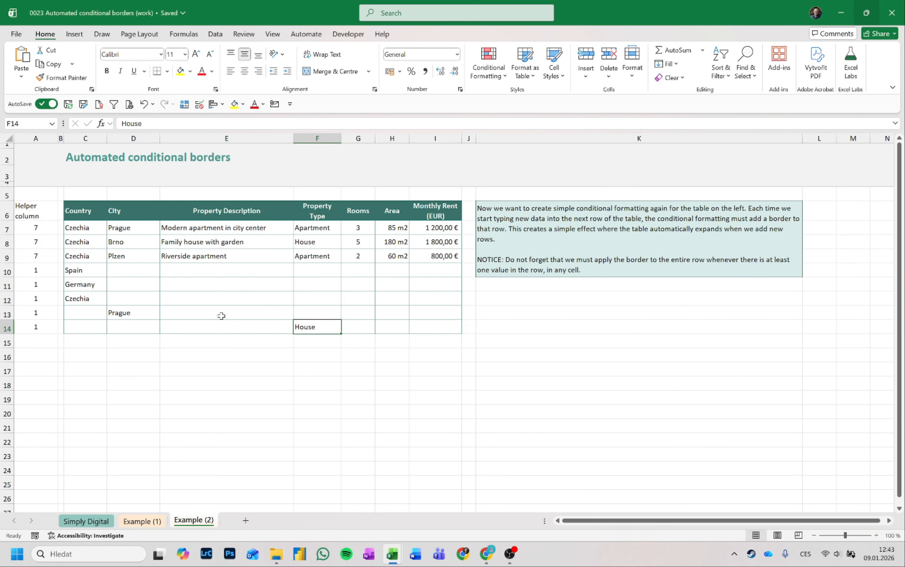
key(Left)
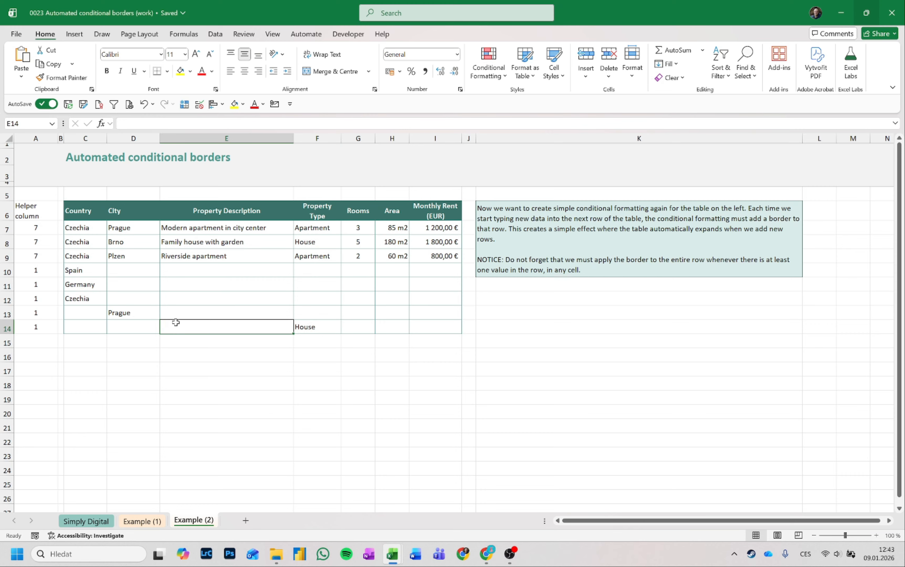
drag(93, 301, 427, 327)
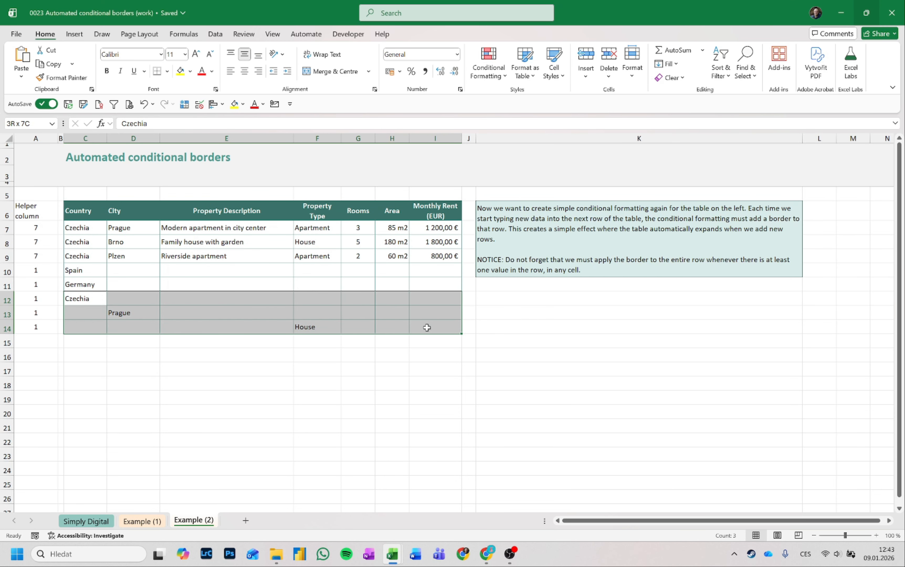
click(130, 355)
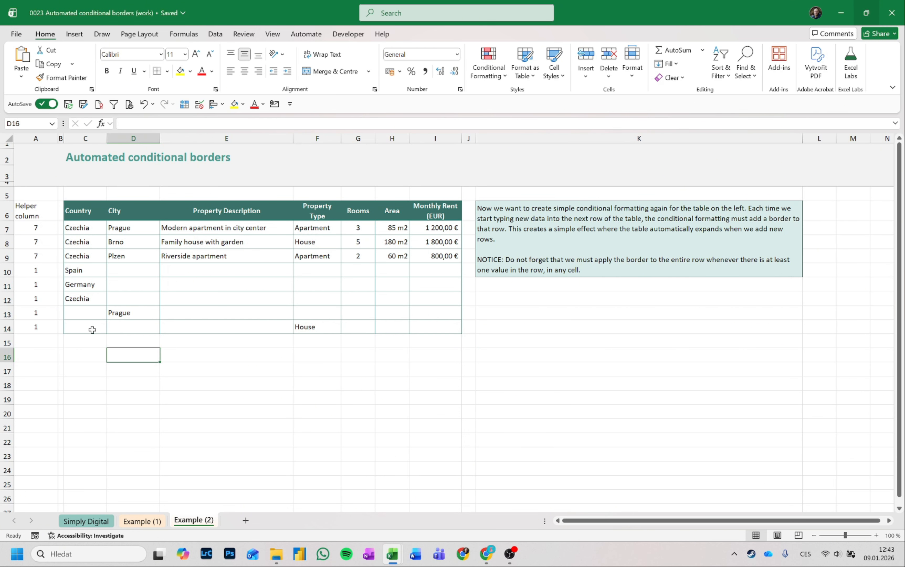
click(421, 331)
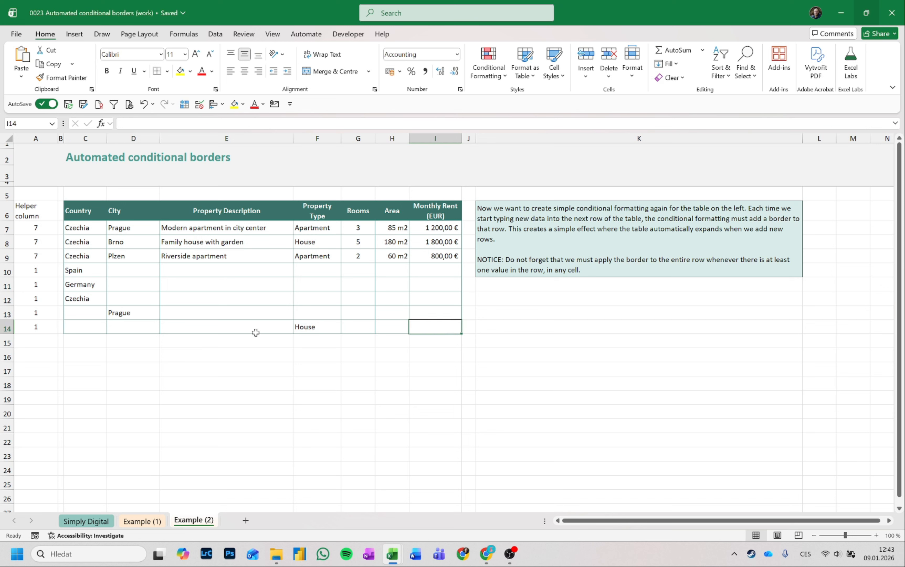